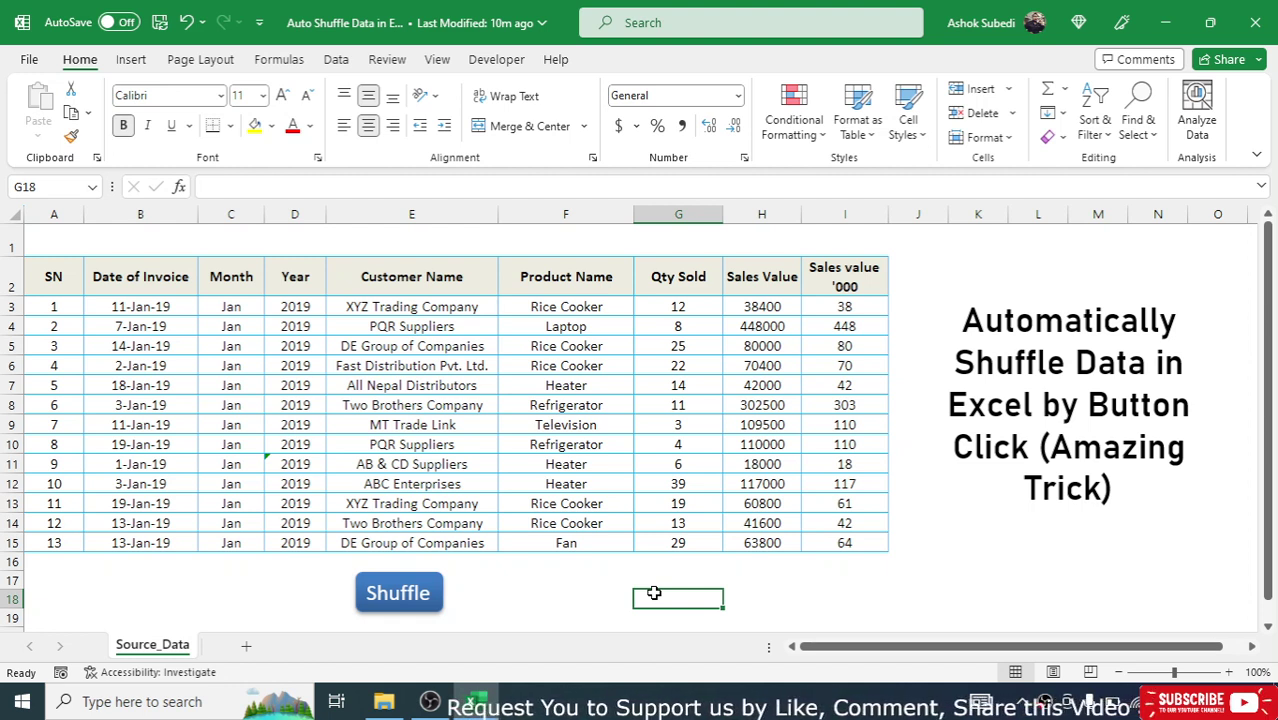
- Run the Shuffle button six times to reorder rows 3–15 randomly while SN numbers stay fixed
left_click(412, 595)
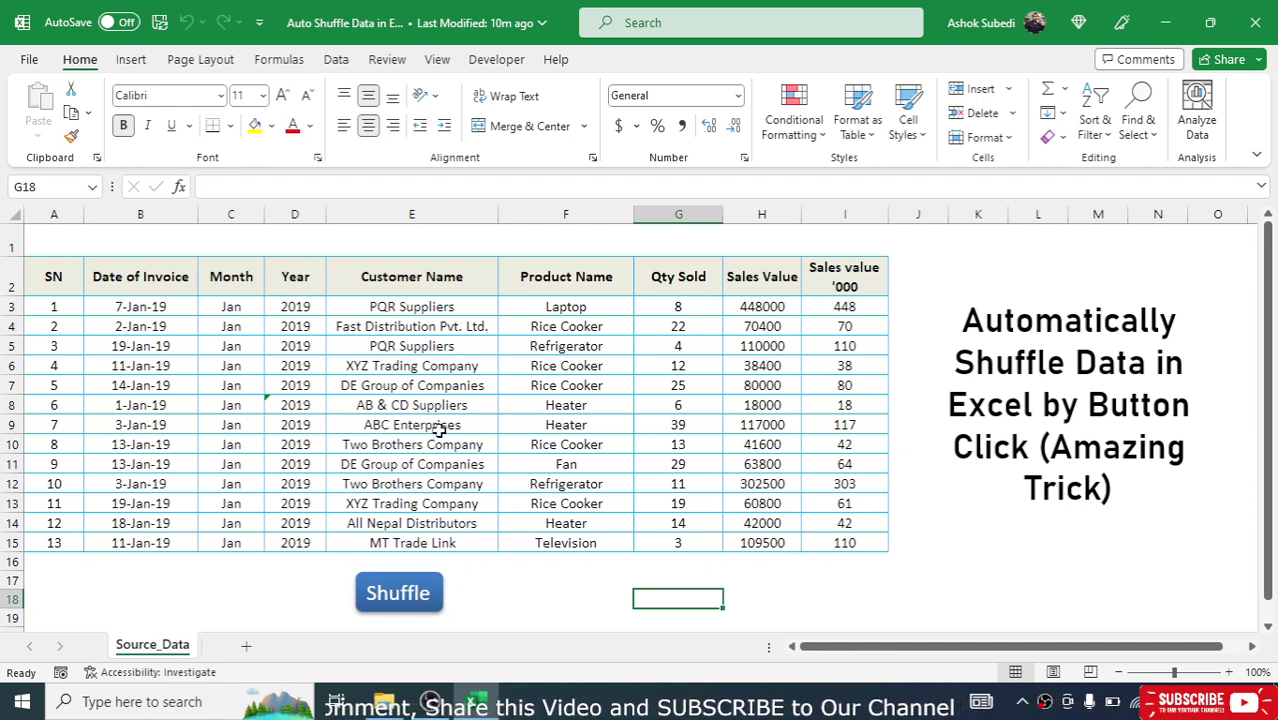
left_click(12, 425)
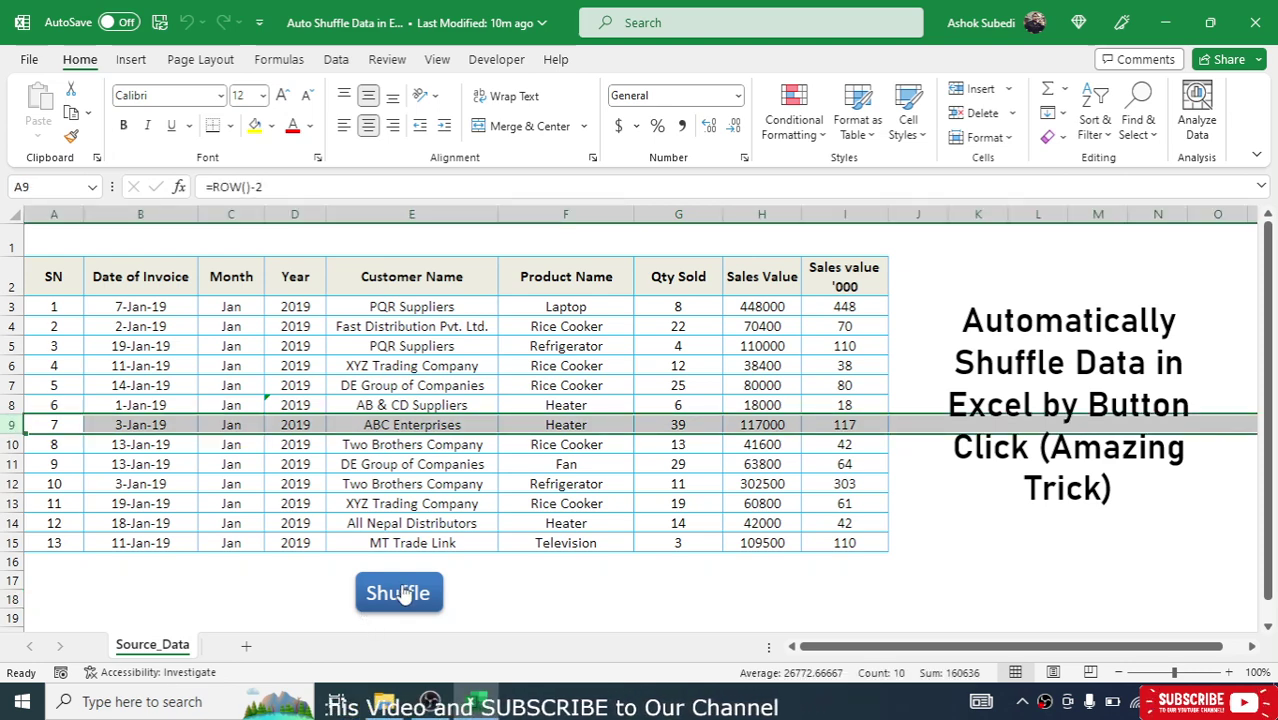
left_click(402, 594)
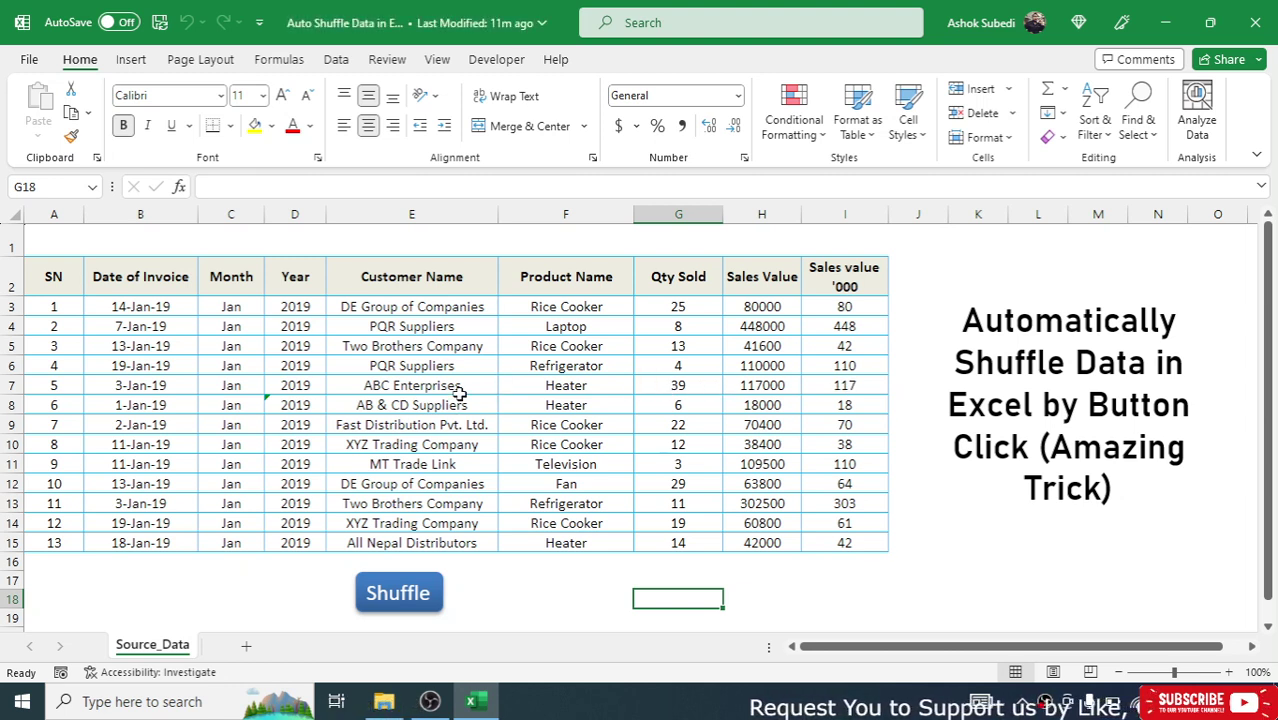
left_click(421, 598)
left_click(413, 601)
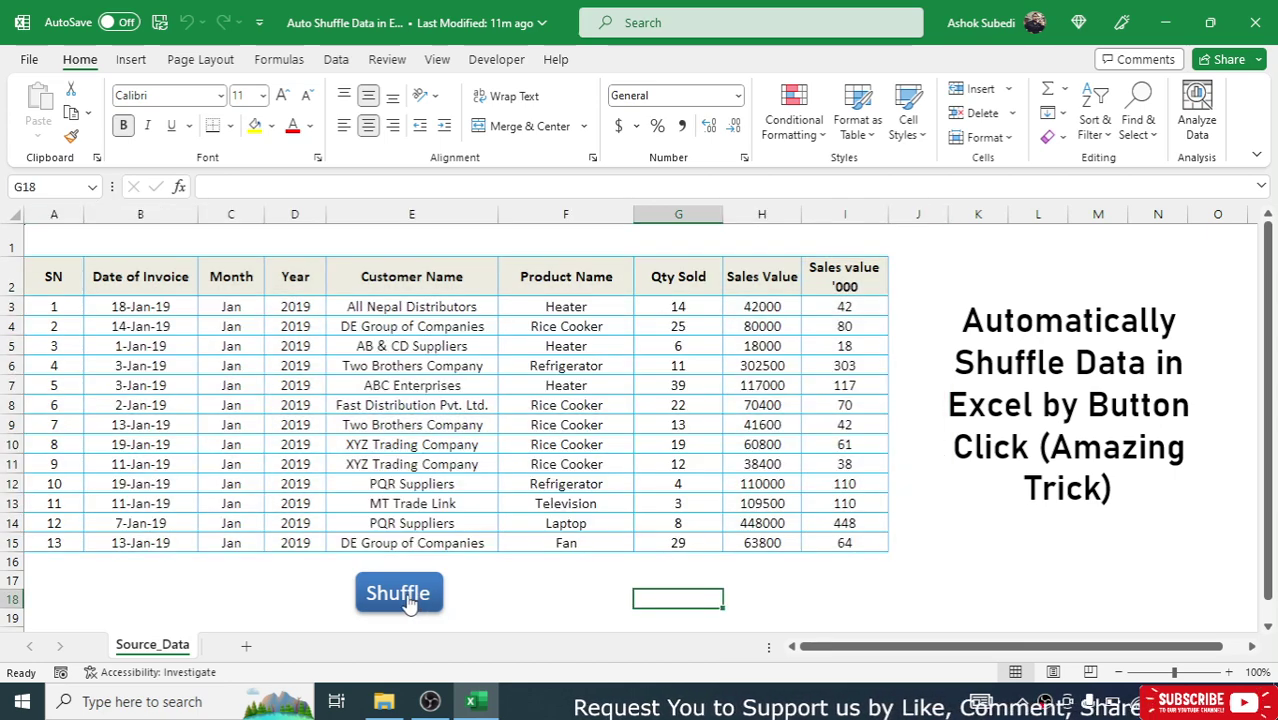
left_click(408, 600)
left_click(398, 598)
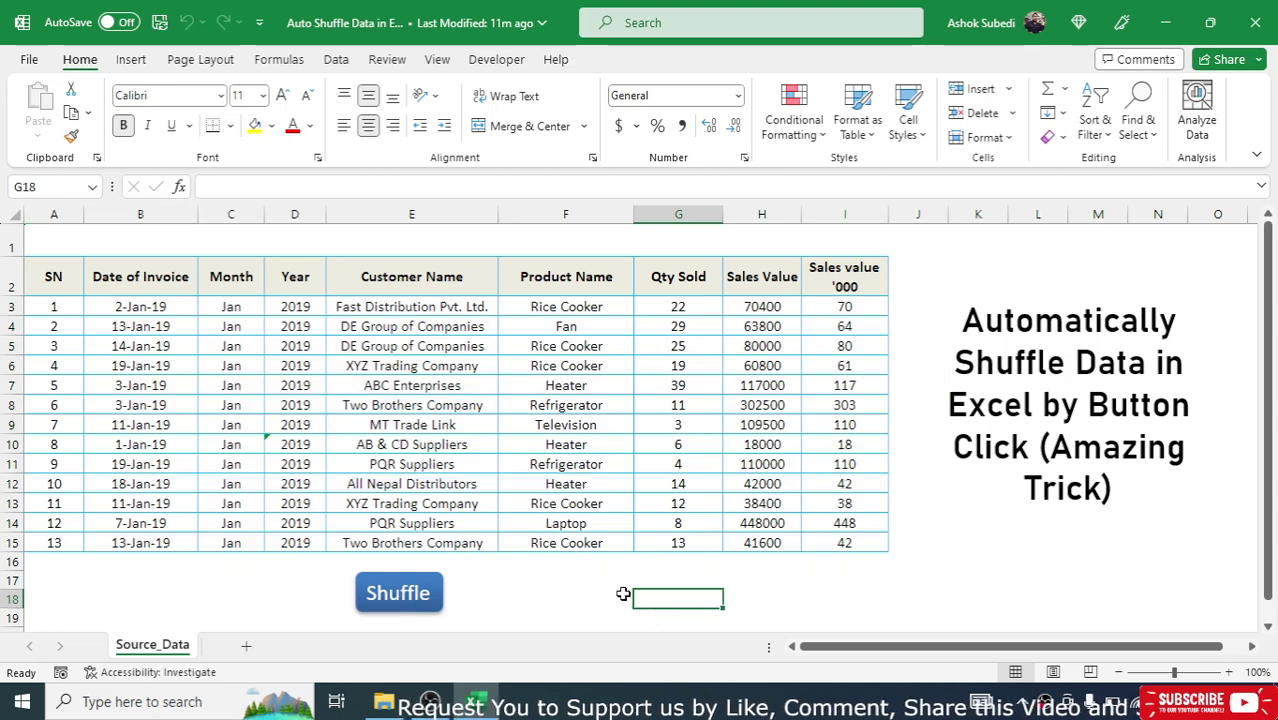
left_click(592, 583)
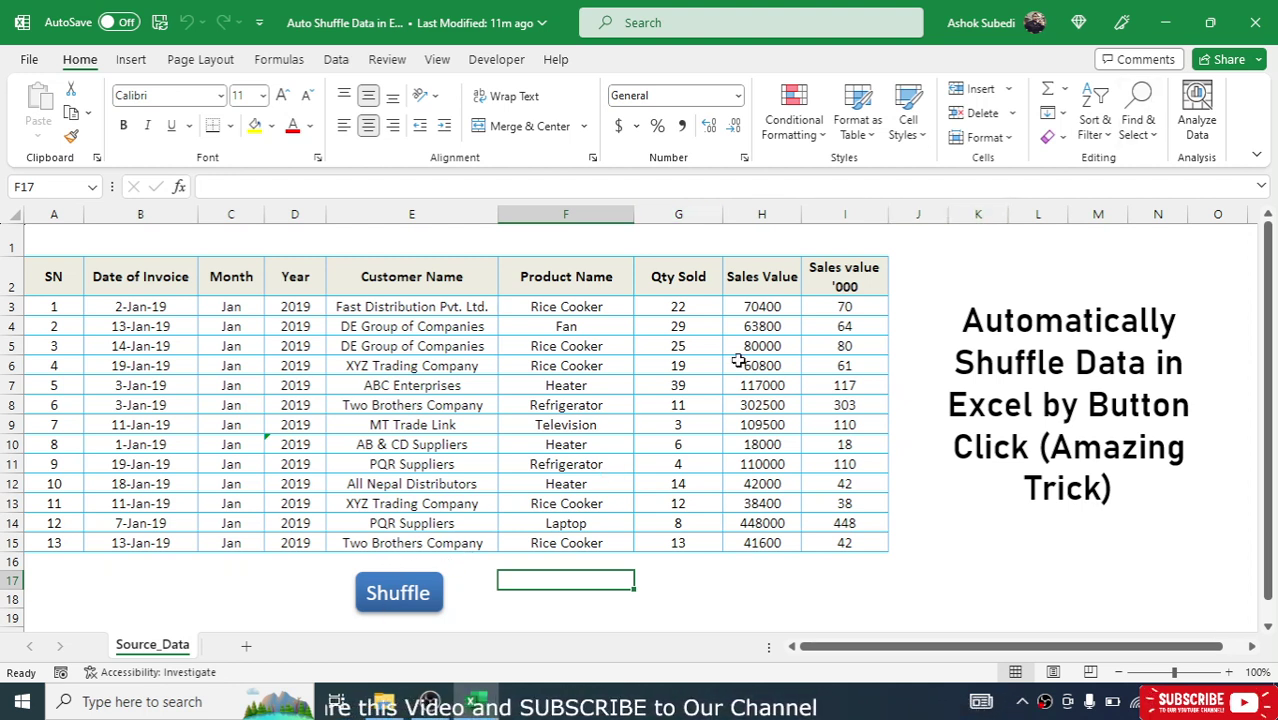
- Save and close the workbook, then open 'Auto Shuffle Data in Excel-N' from the desktop
left_click(1258, 22)
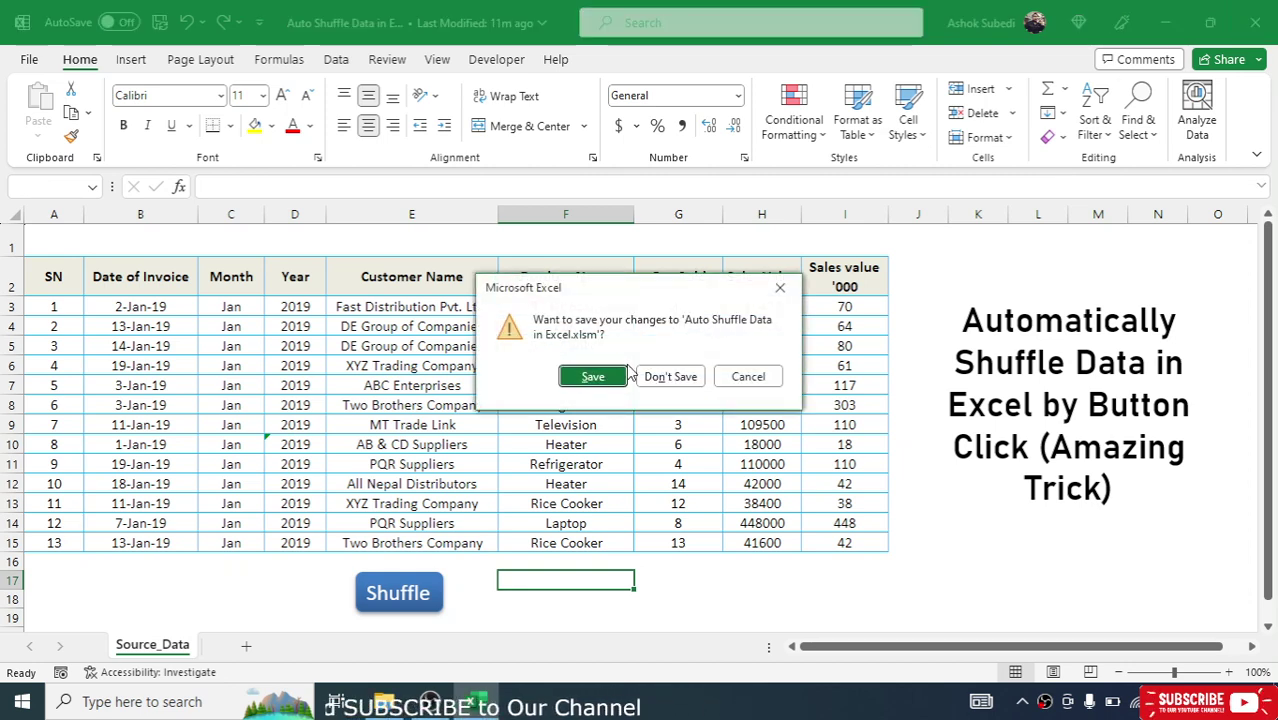
left_click(598, 377)
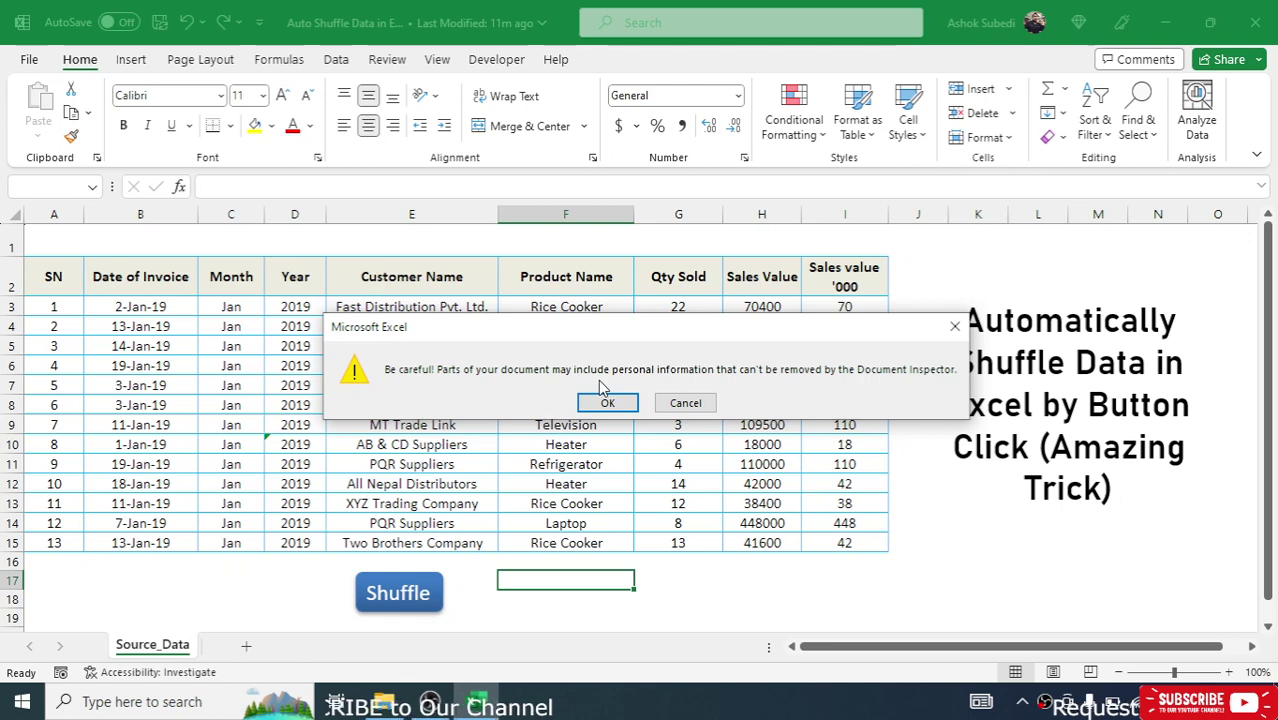
left_click(606, 402)
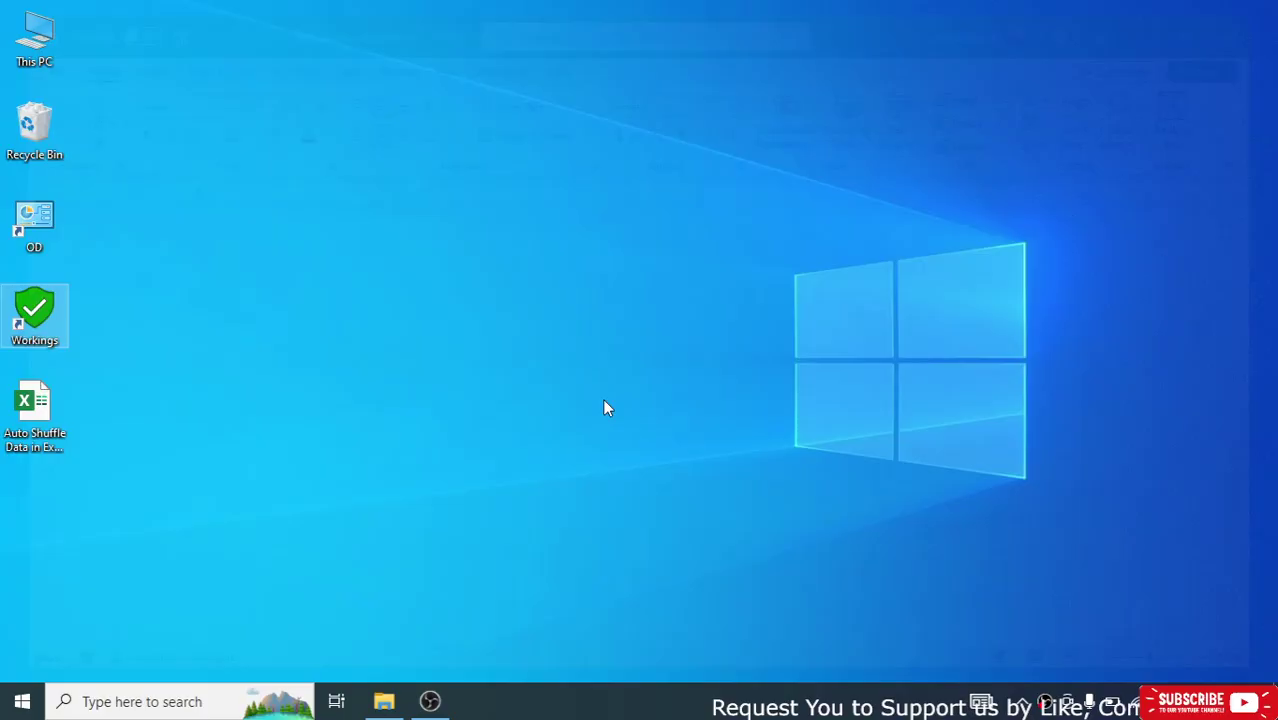
left_click(45, 407)
double_click(41, 407)
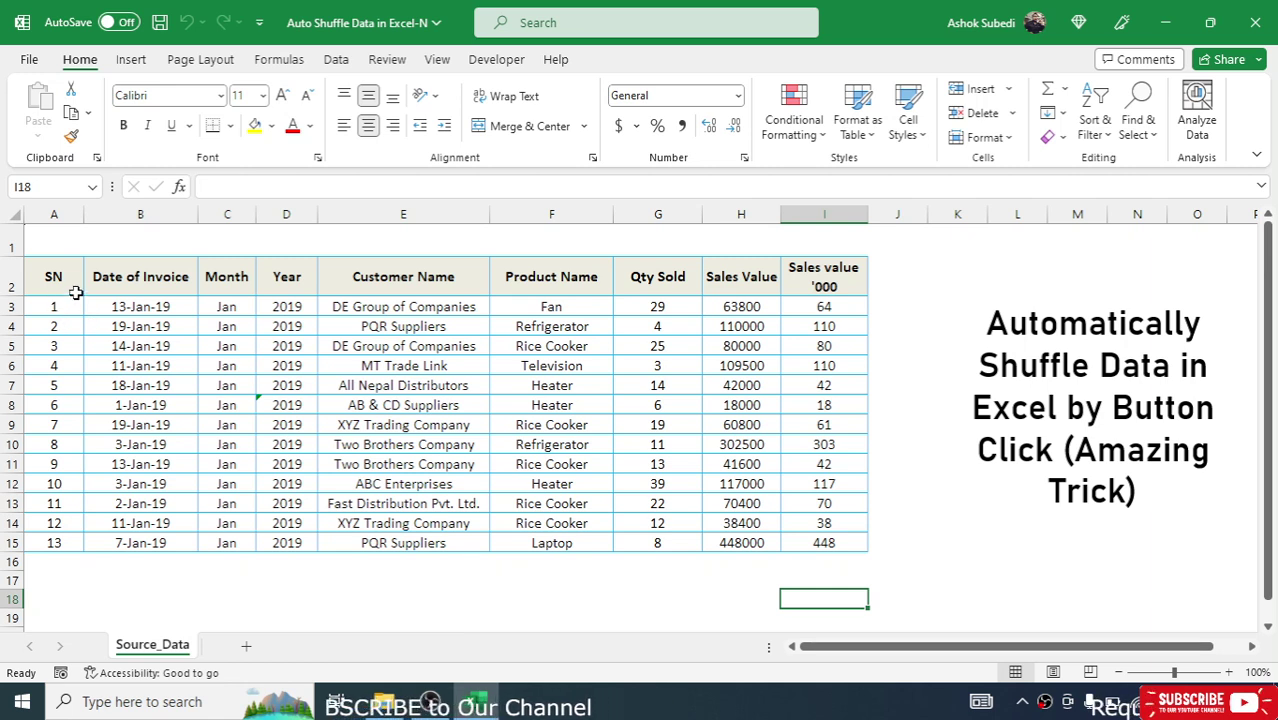
- Replace the SN values in A3:A15 with =ROW()-2, filled down to number rows 1–13
left_click_drag(60, 308, 65, 552)
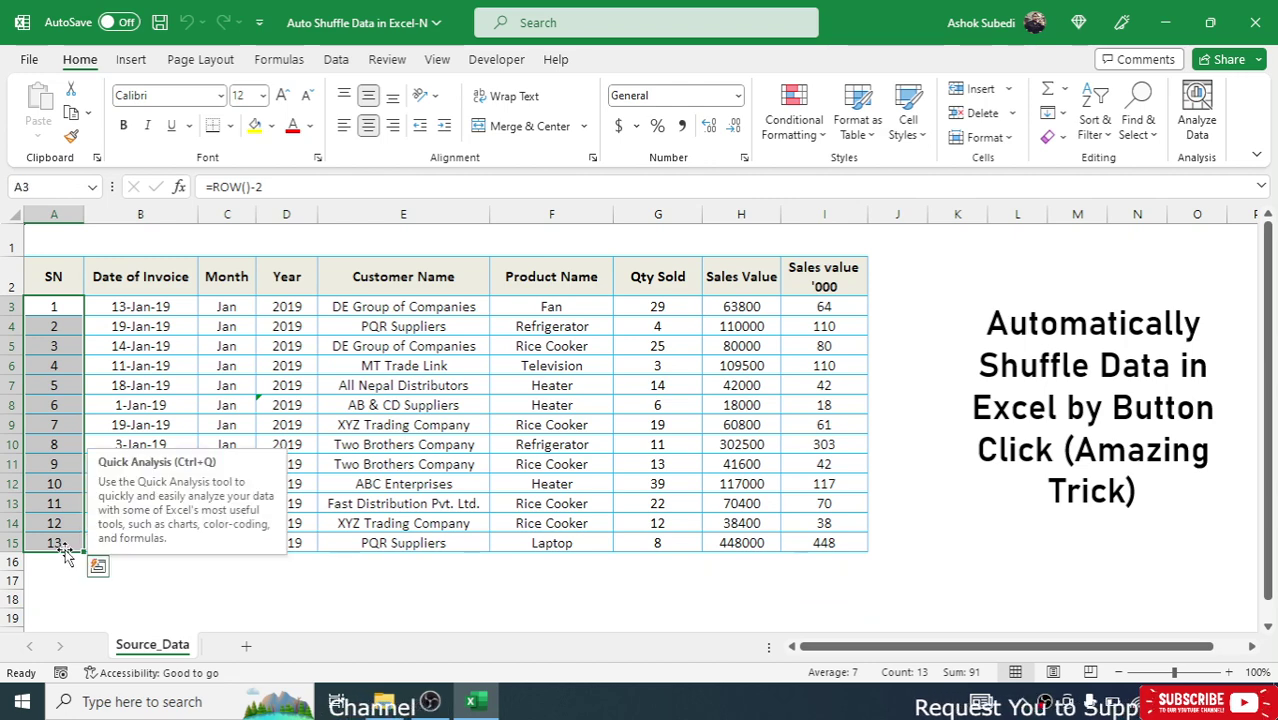
key("Delete")
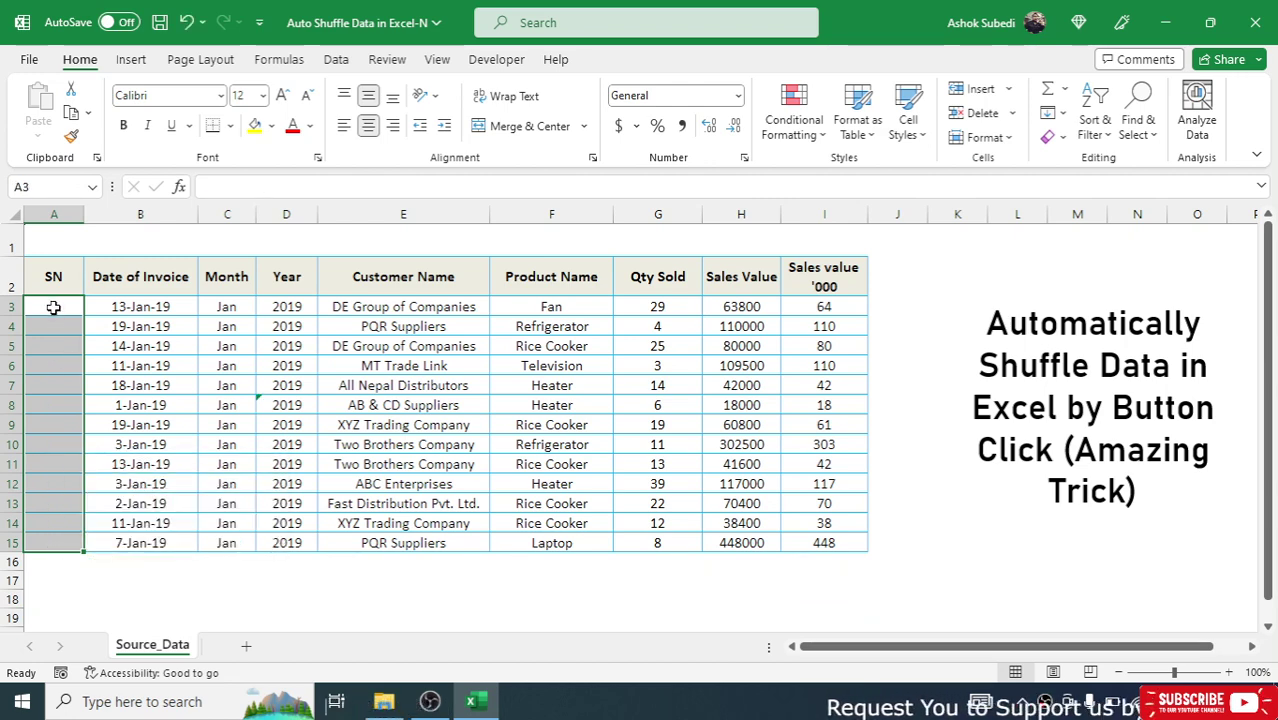
left_click(54, 307)
type("=")
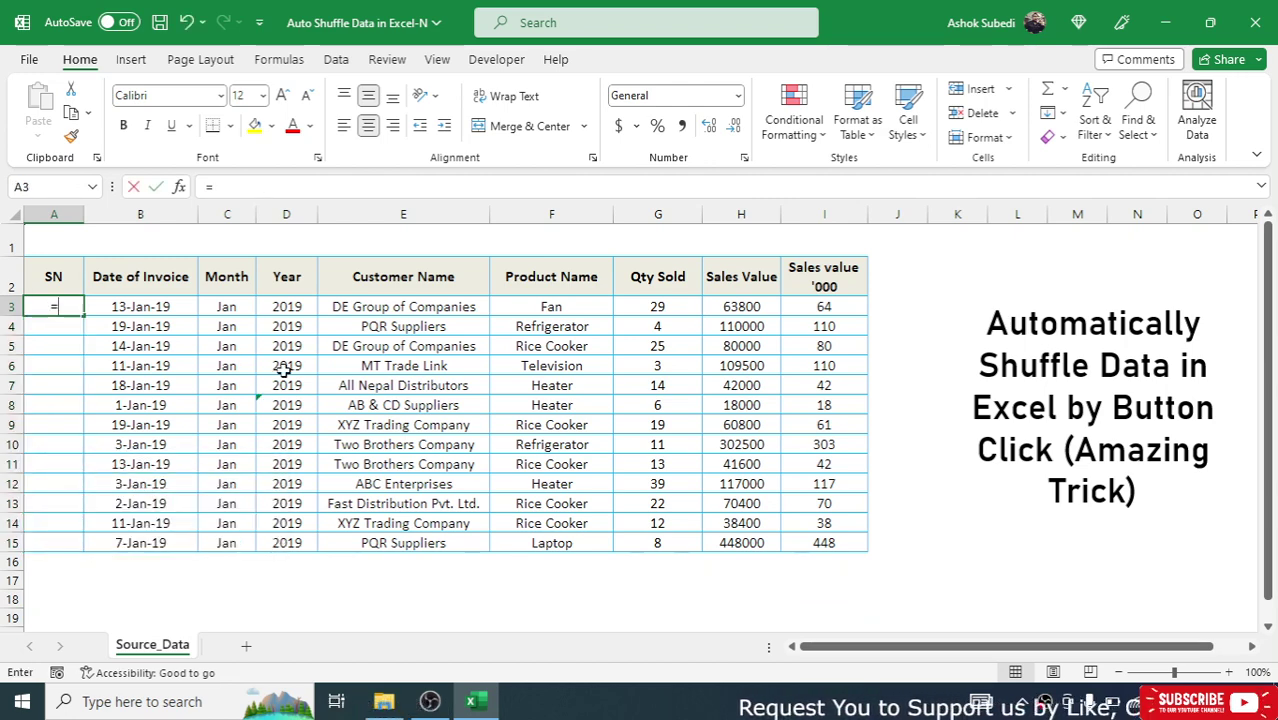
type("row(")
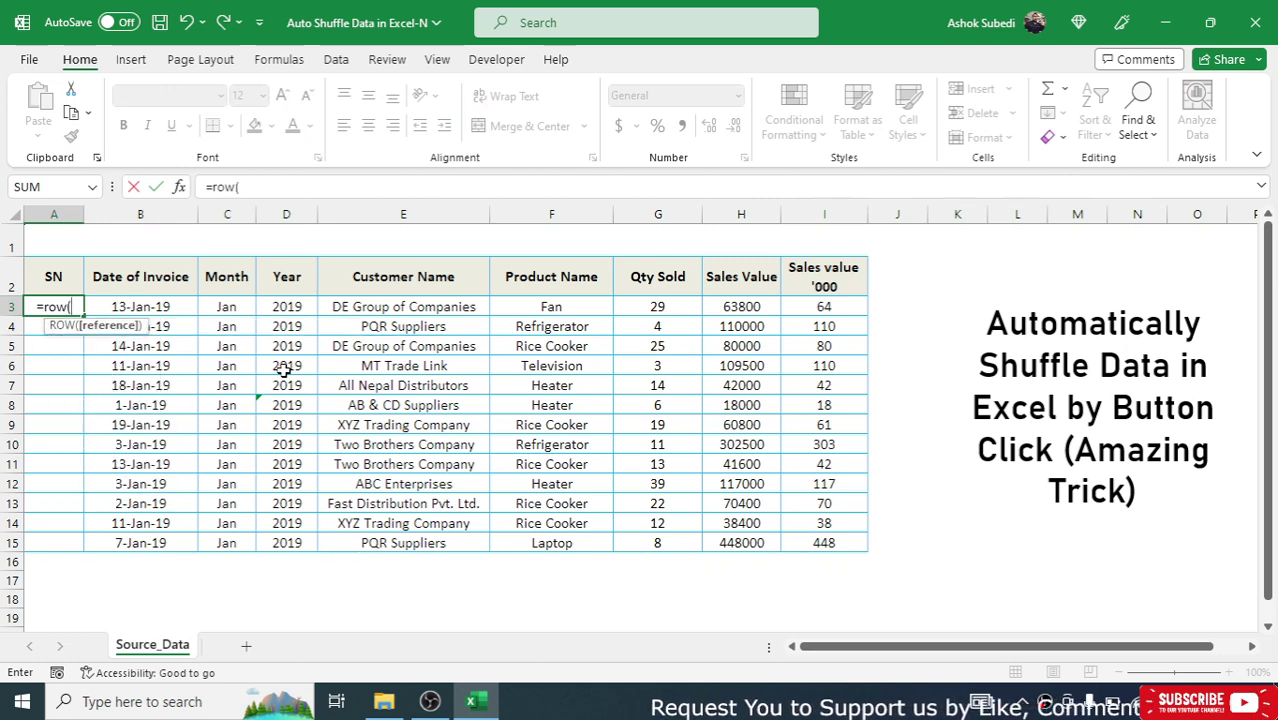
type(")-2")
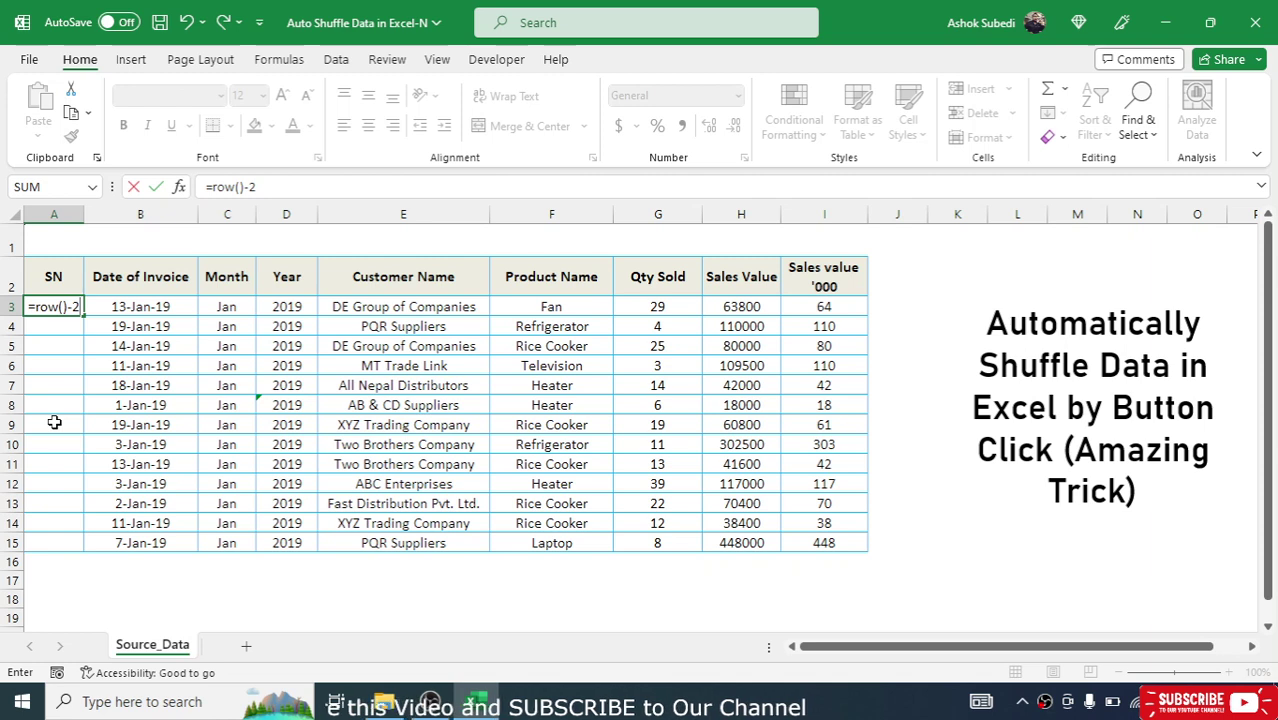
key("Return")
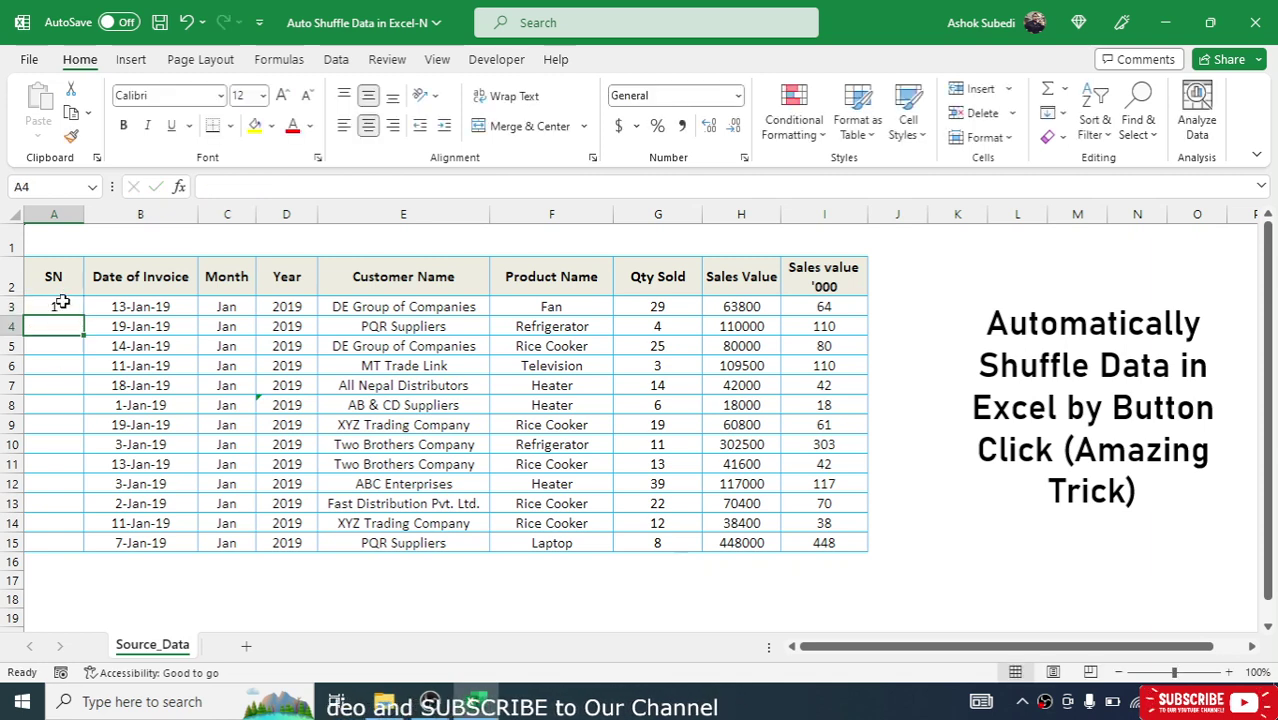
left_click(60, 305)
left_click_drag(85, 318, 72, 542)
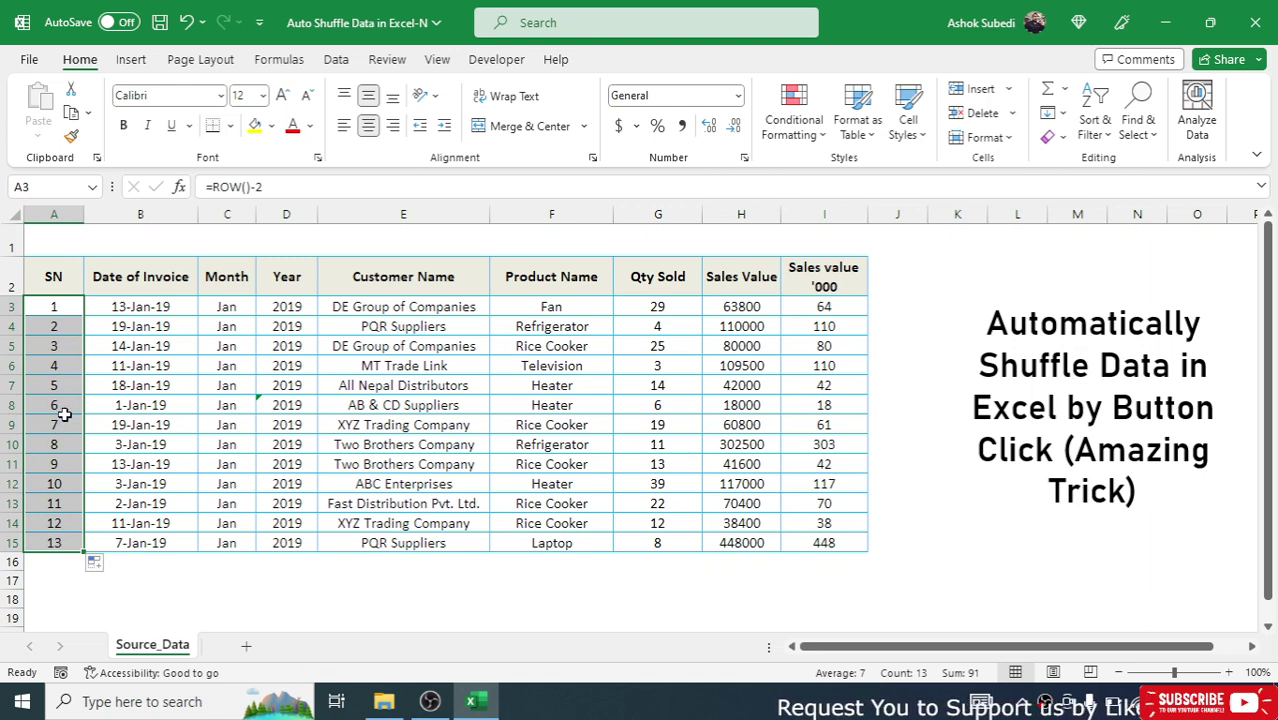
- Head J2 'sort' and enter =RANDBETWEEN(1,13) in J3
left_click(884, 278)
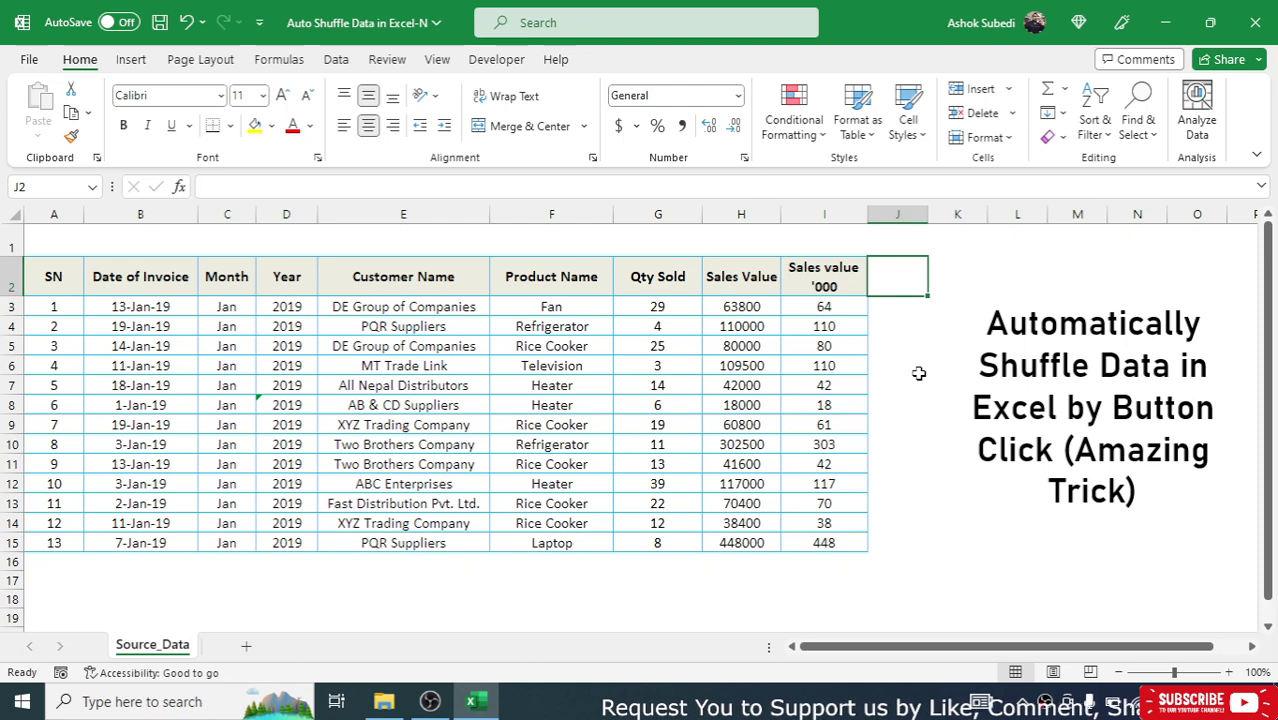
type("sort")
key("Return")
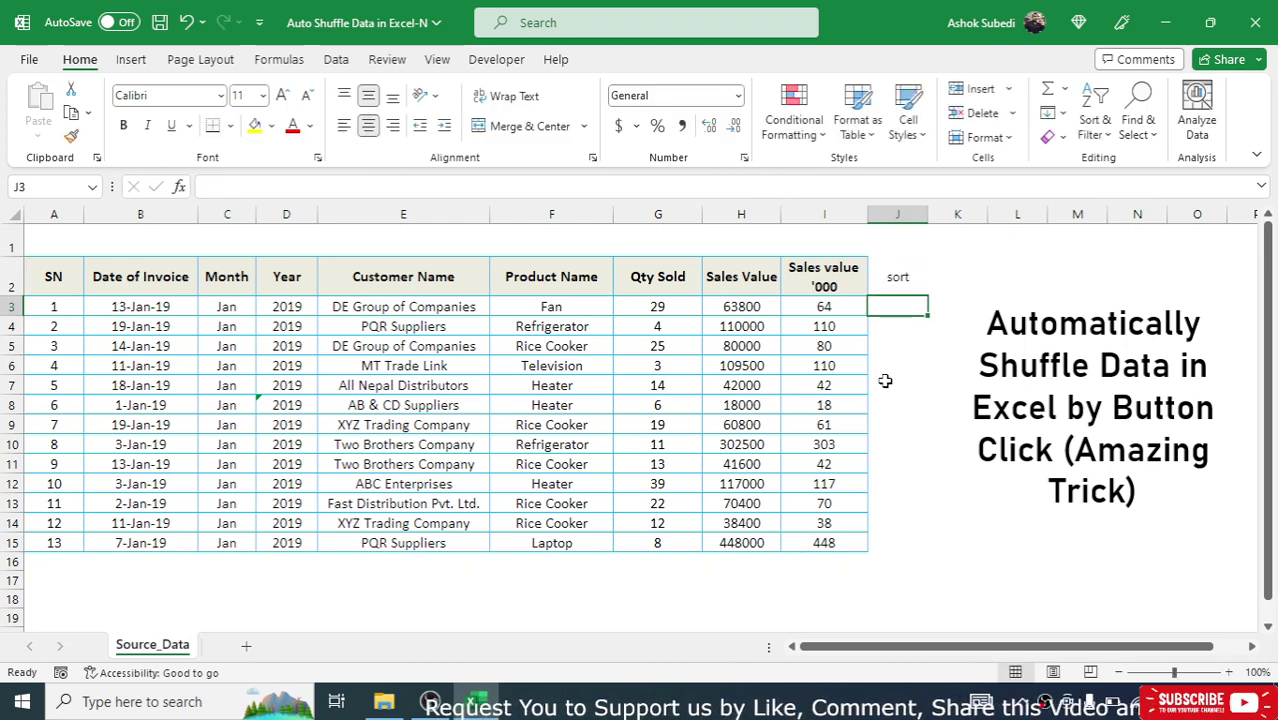
type("=ra")
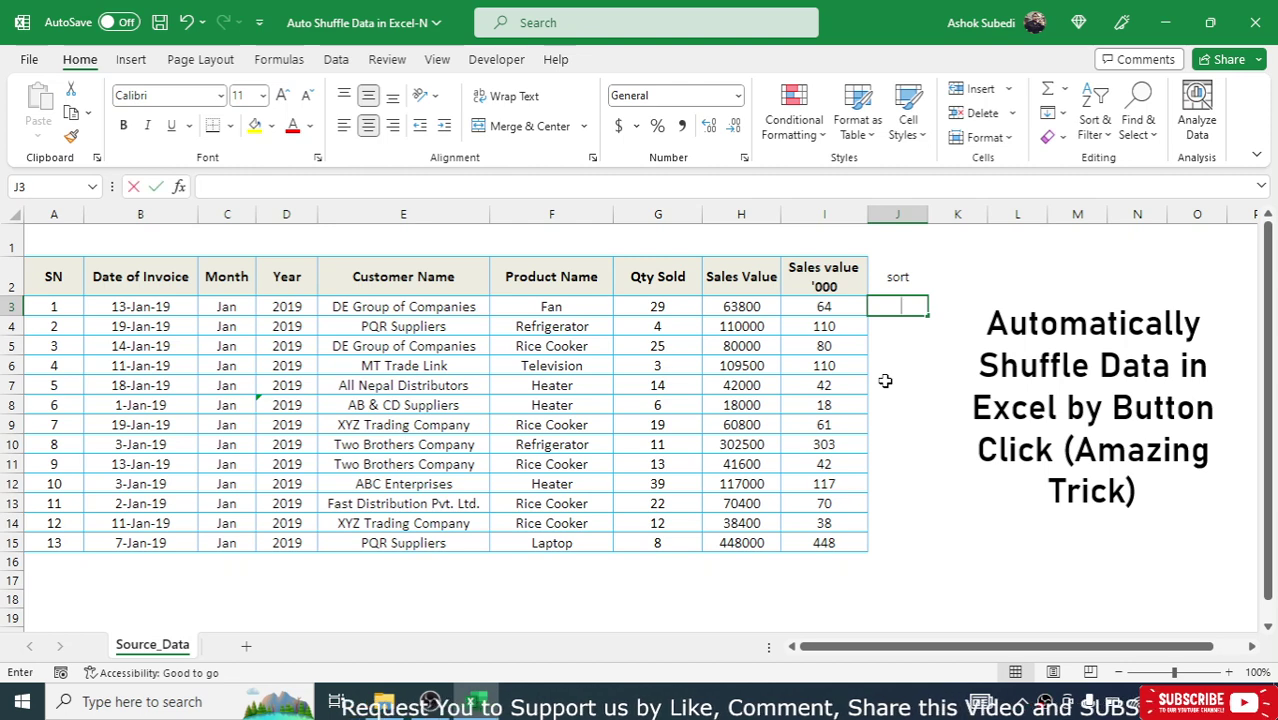
type("nd")
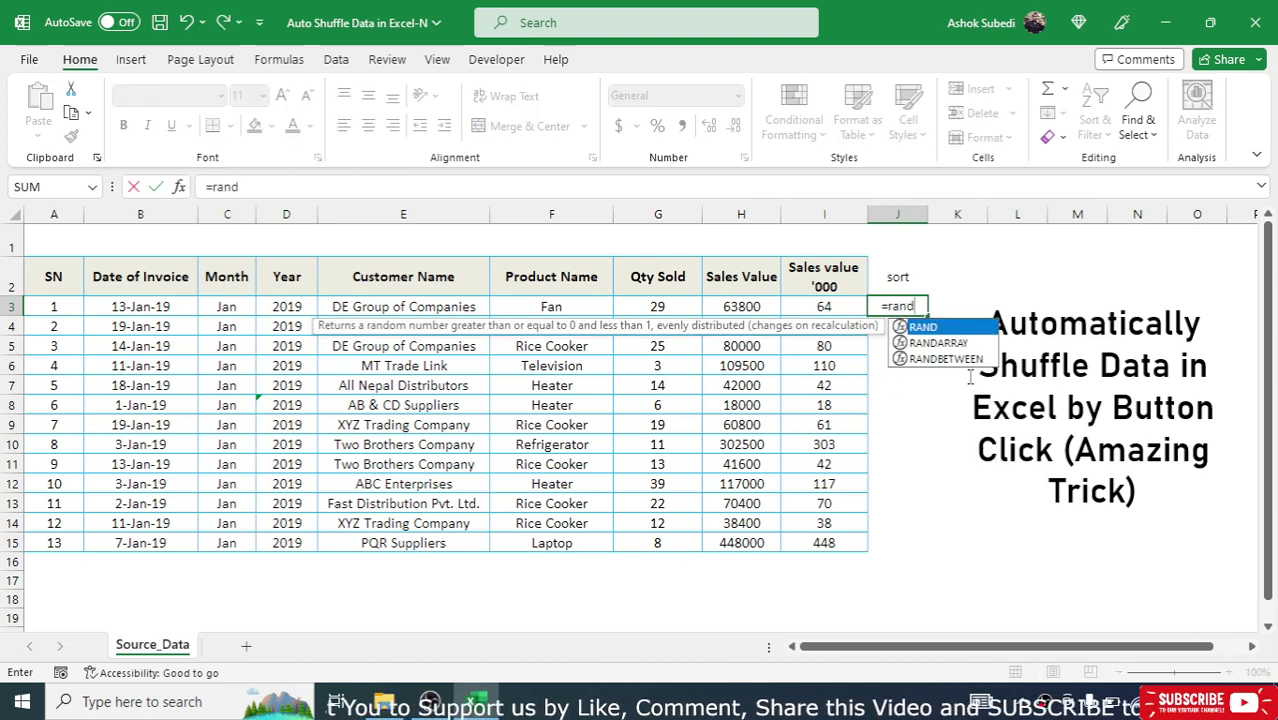
left_click(940, 362)
double_click(940, 360)
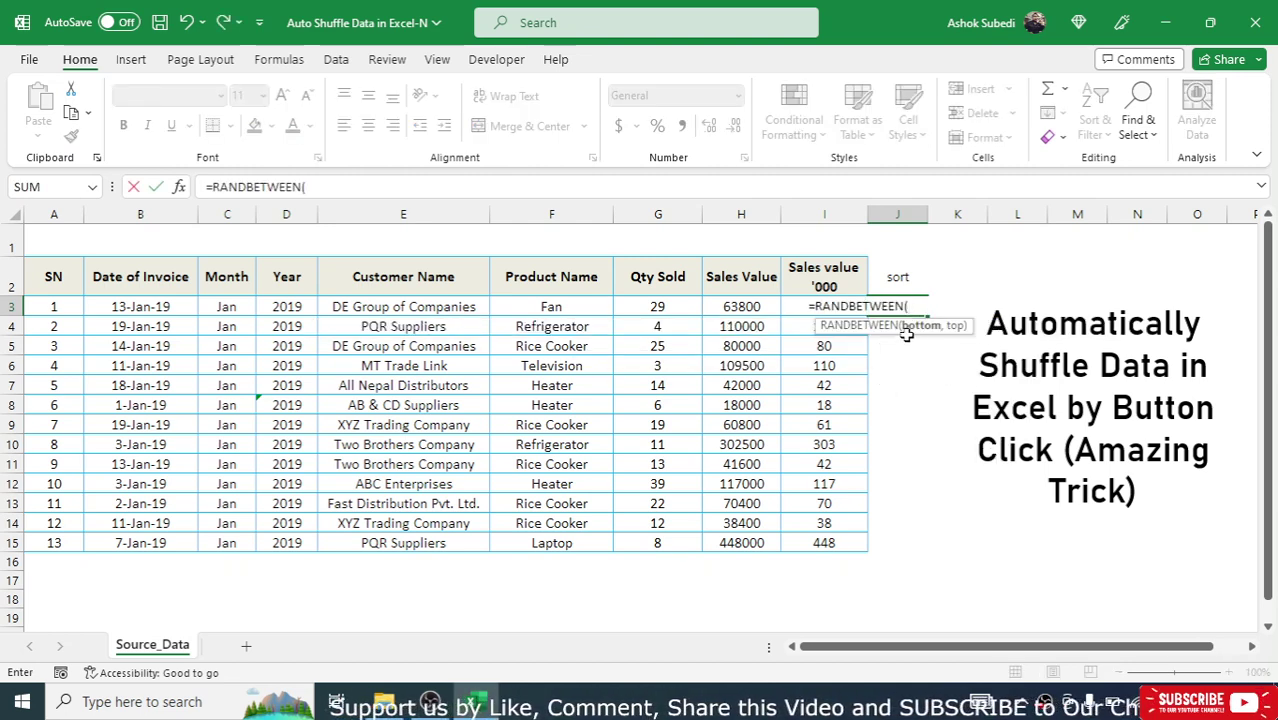
type("1,13")
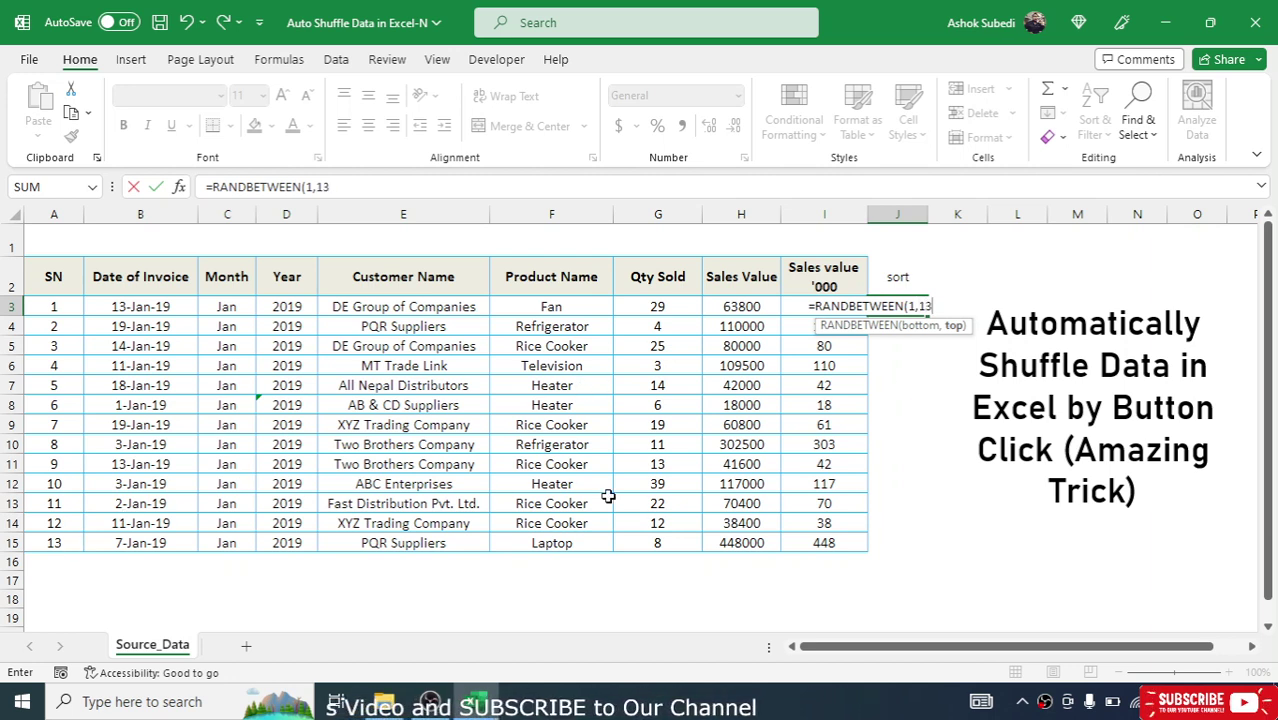
type(")")
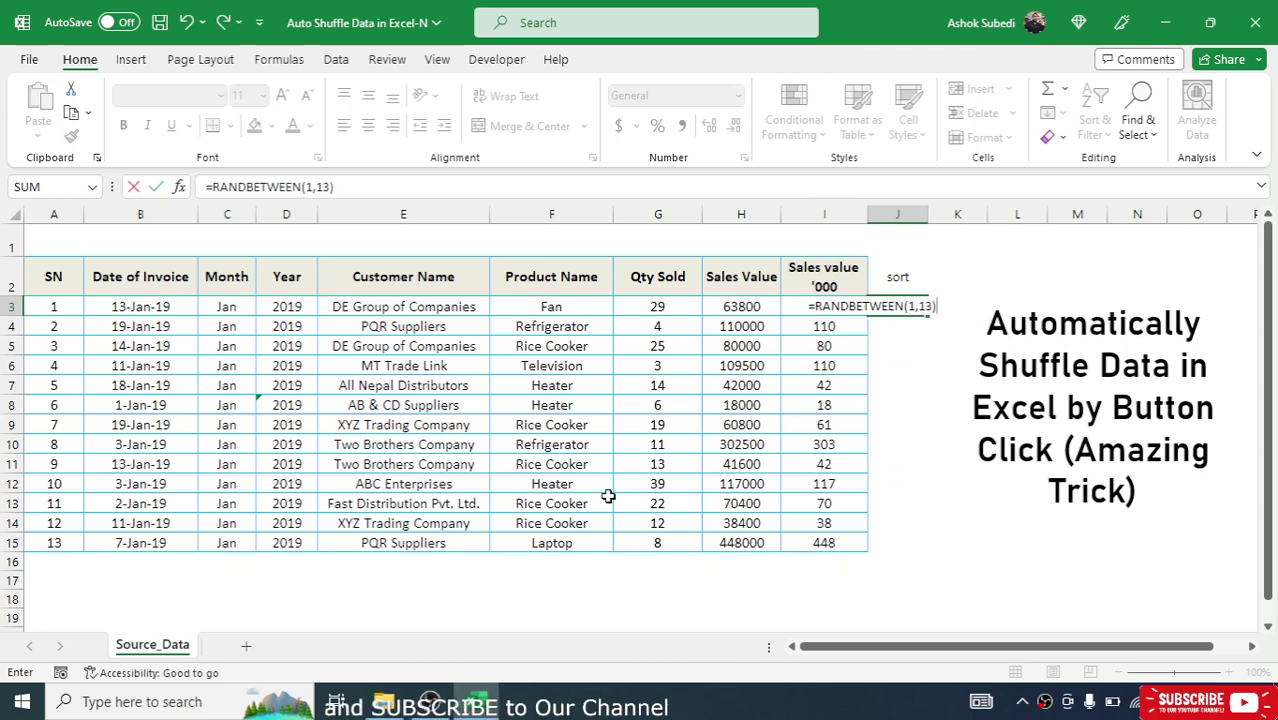
key("Return")
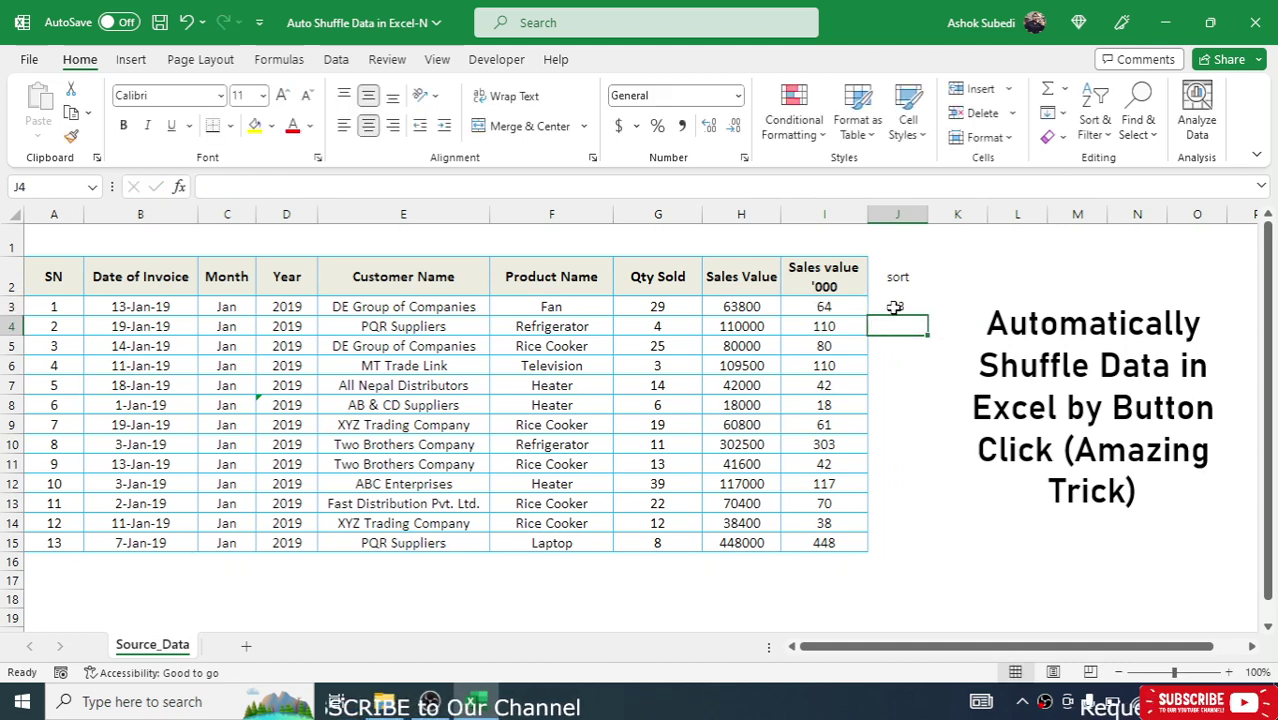
- Fill the RANDBETWEEN formula down to J15 and select the sort column J2:J15
left_click(896, 307)
left_click(927, 314)
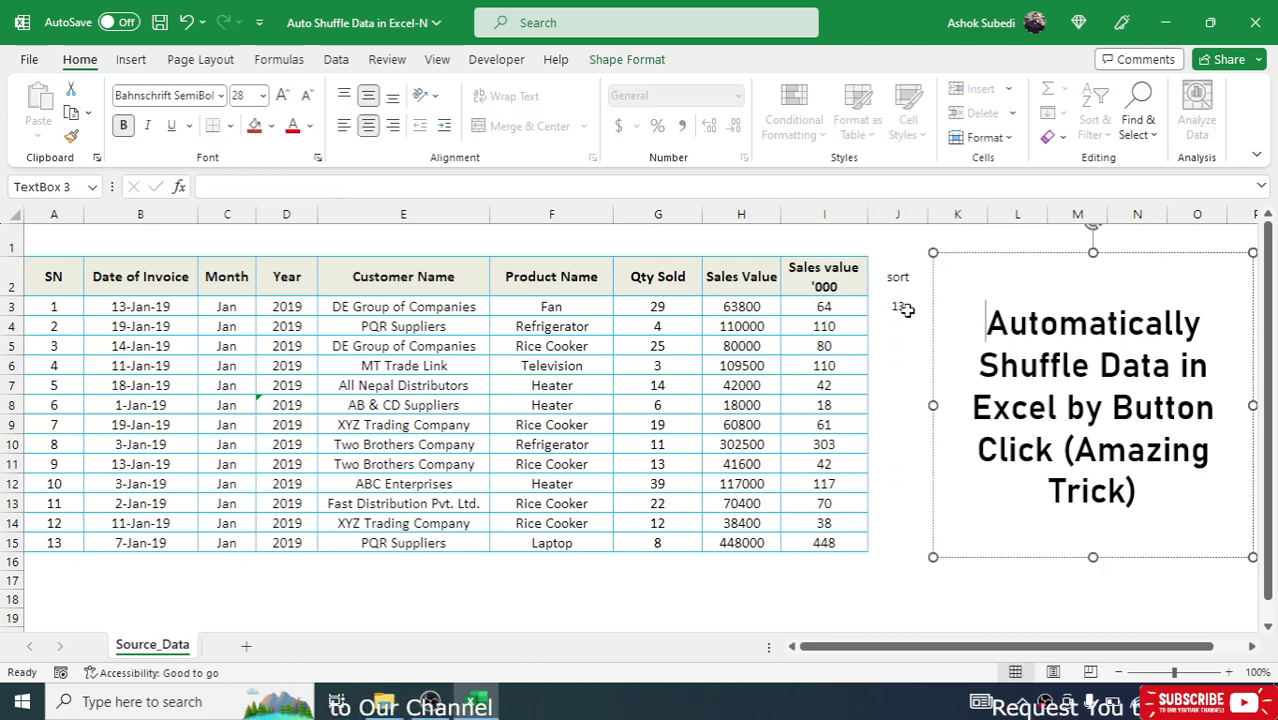
left_click(901, 307)
left_click_drag(926, 316, 918, 545)
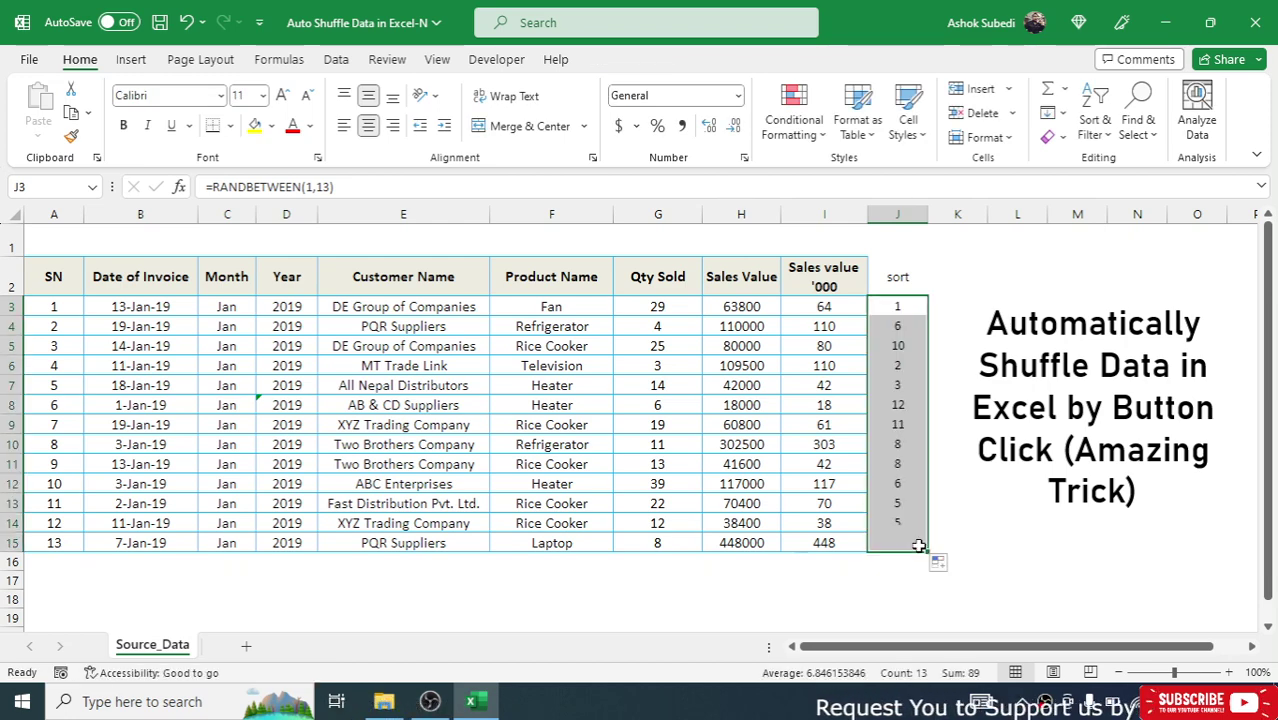
left_click(984, 556)
left_click_drag(890, 282, 895, 541)
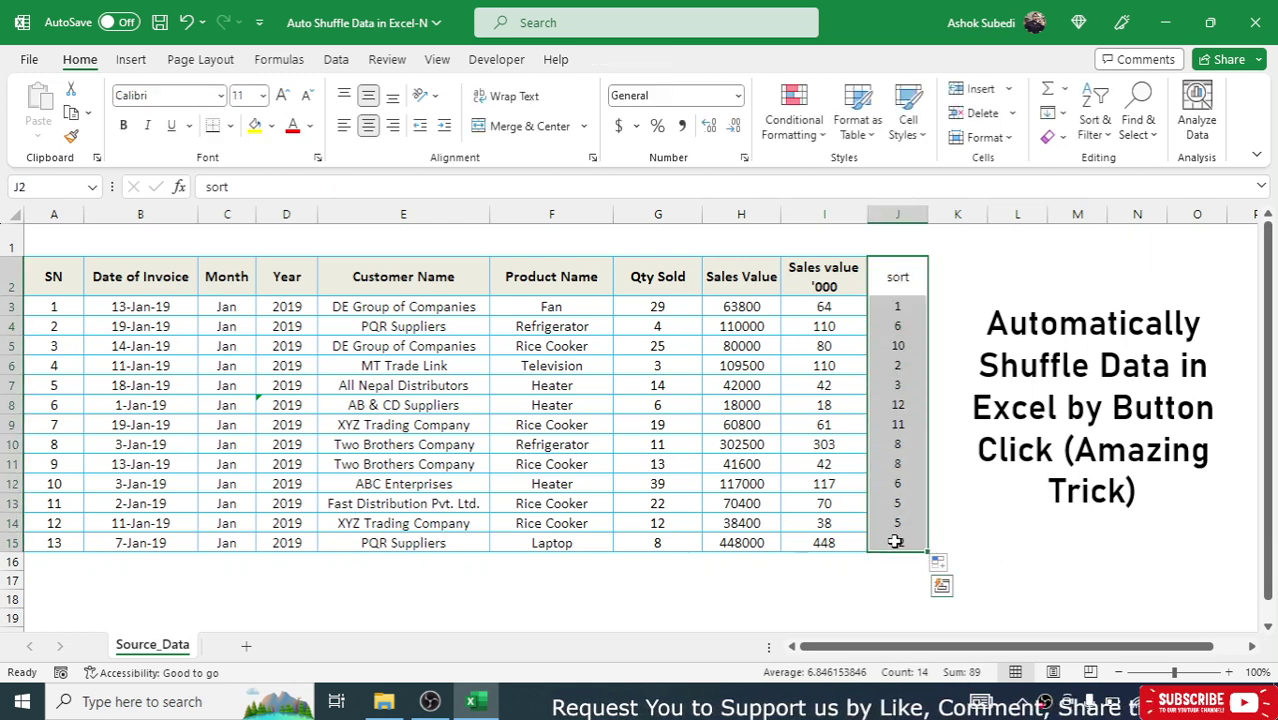
left_click(310, 127)
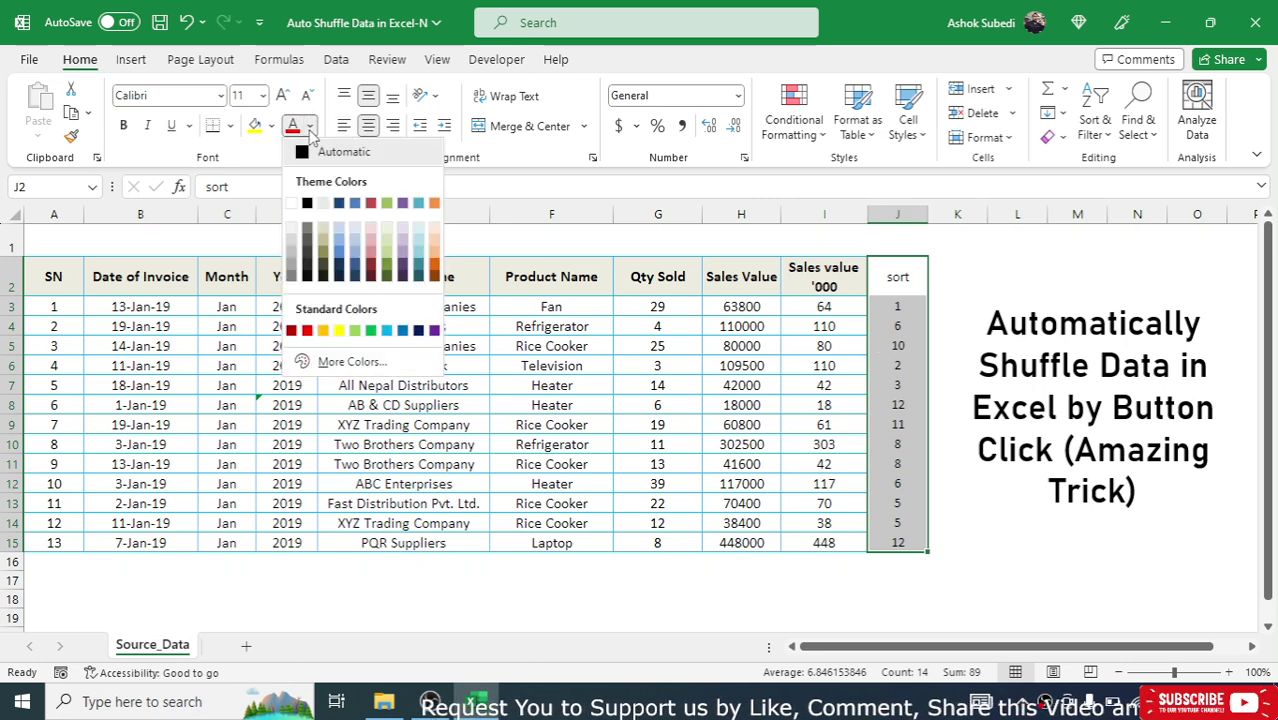
left_click(292, 203)
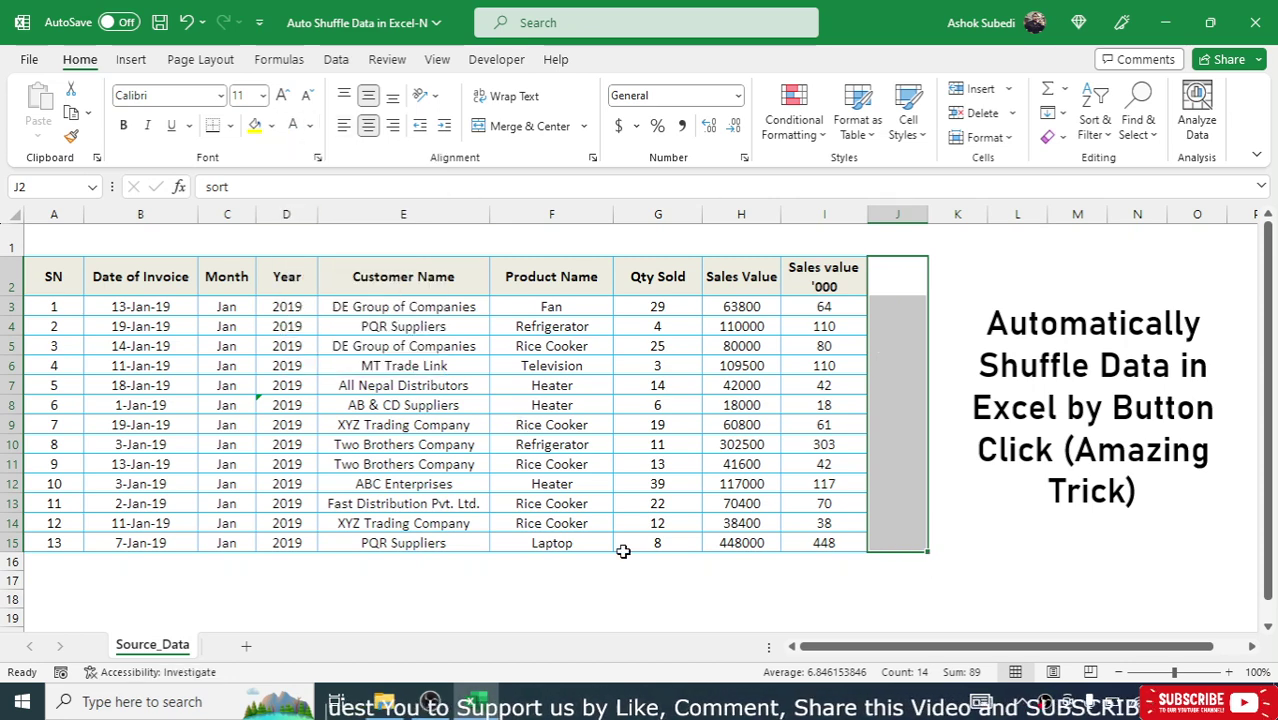
left_click(668, 584)
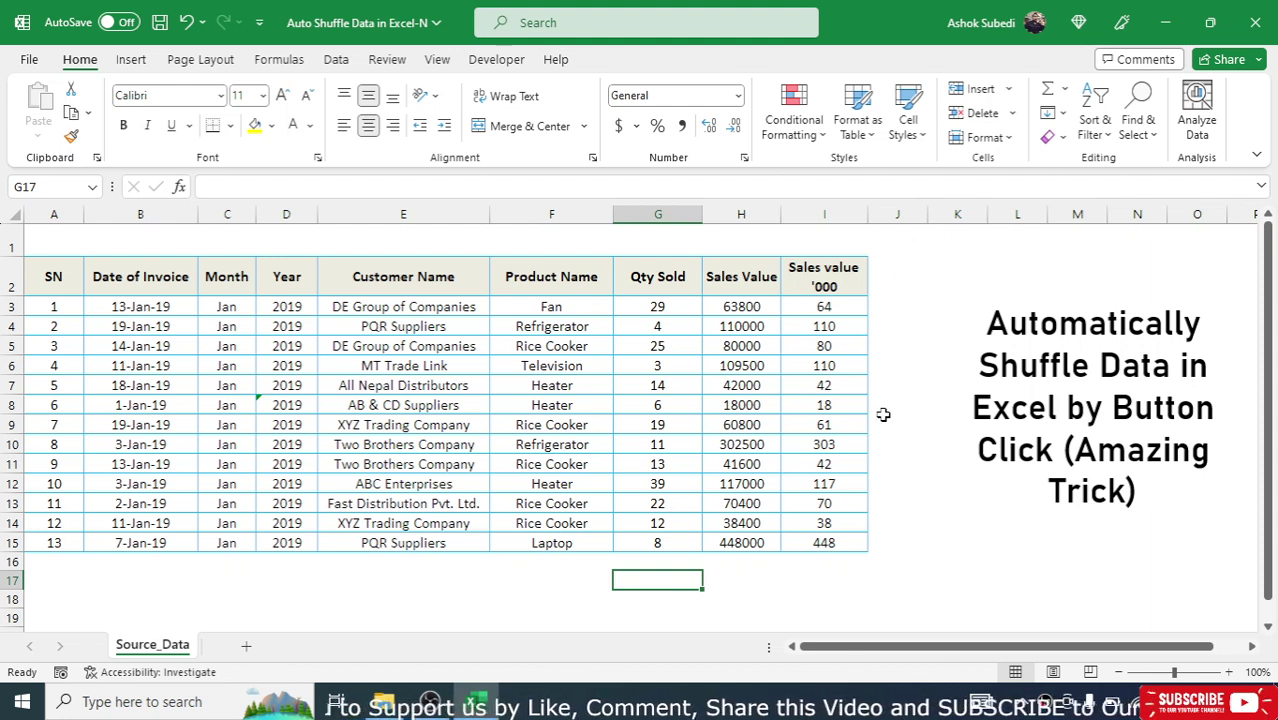
left_click(558, 594)
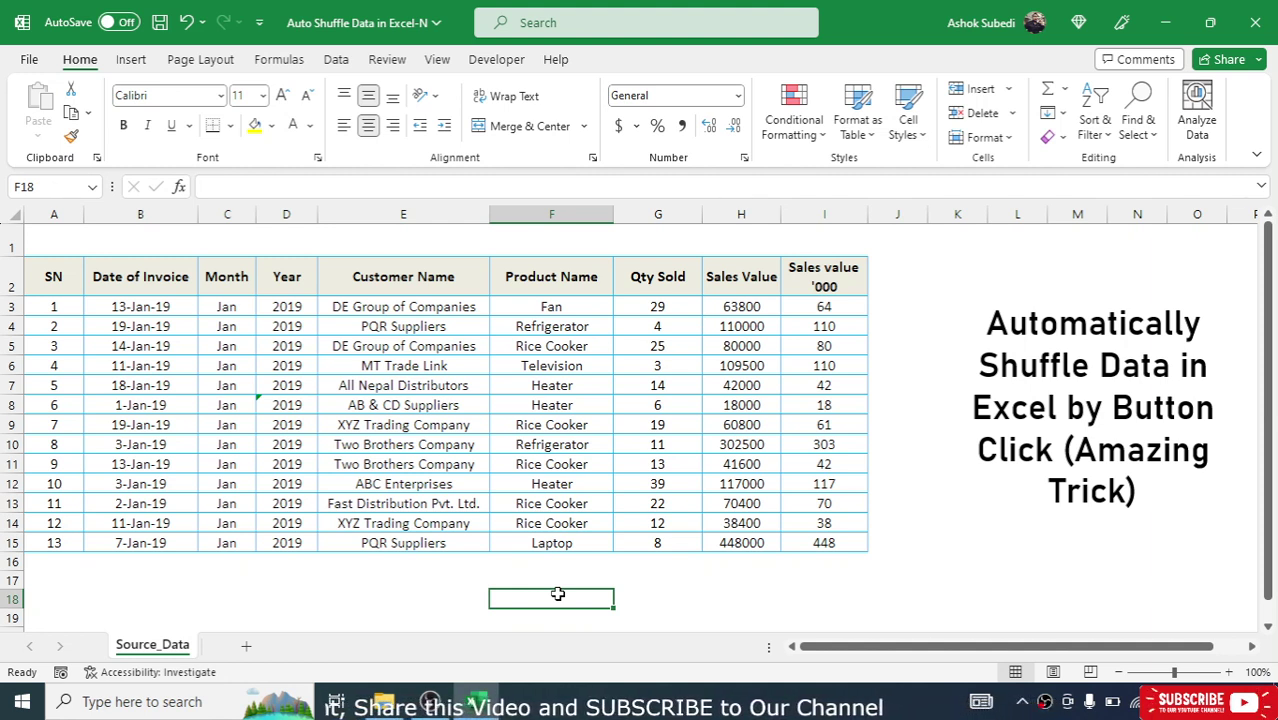
- Begin recording the macro 'autoshuffle' and select the table range A2:J15 including headers
left_click(497, 60)
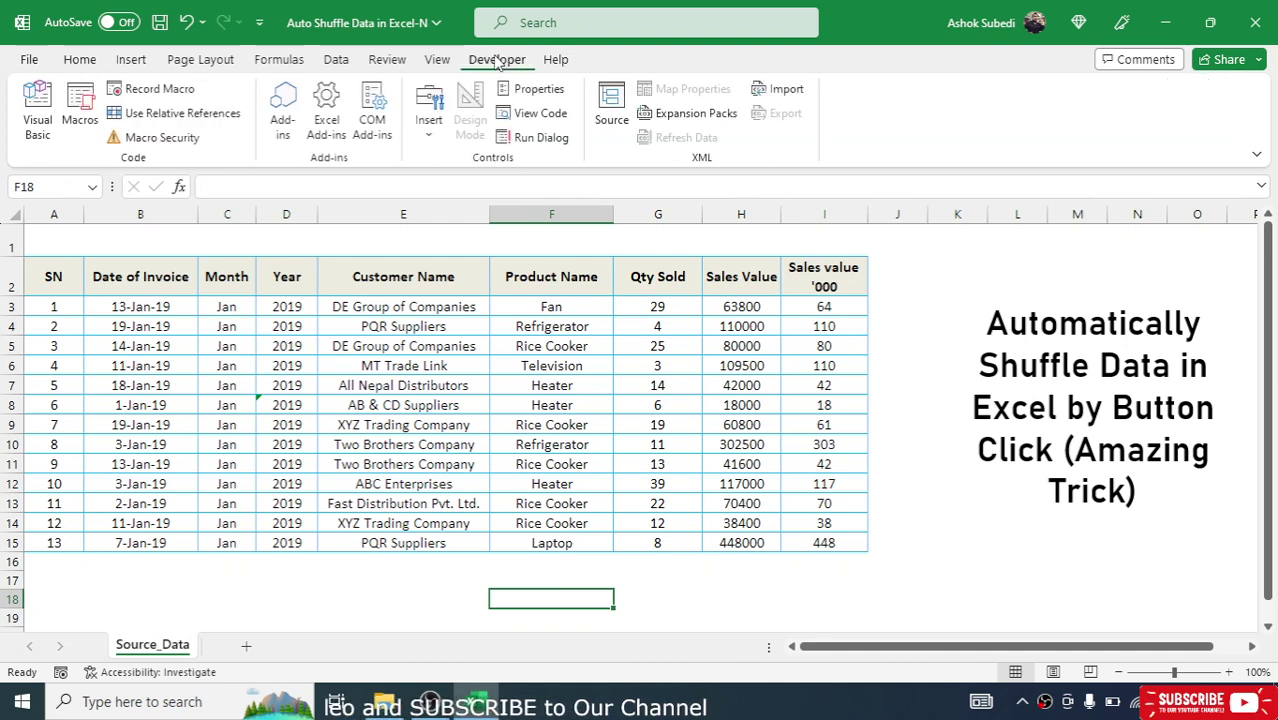
left_click(160, 89)
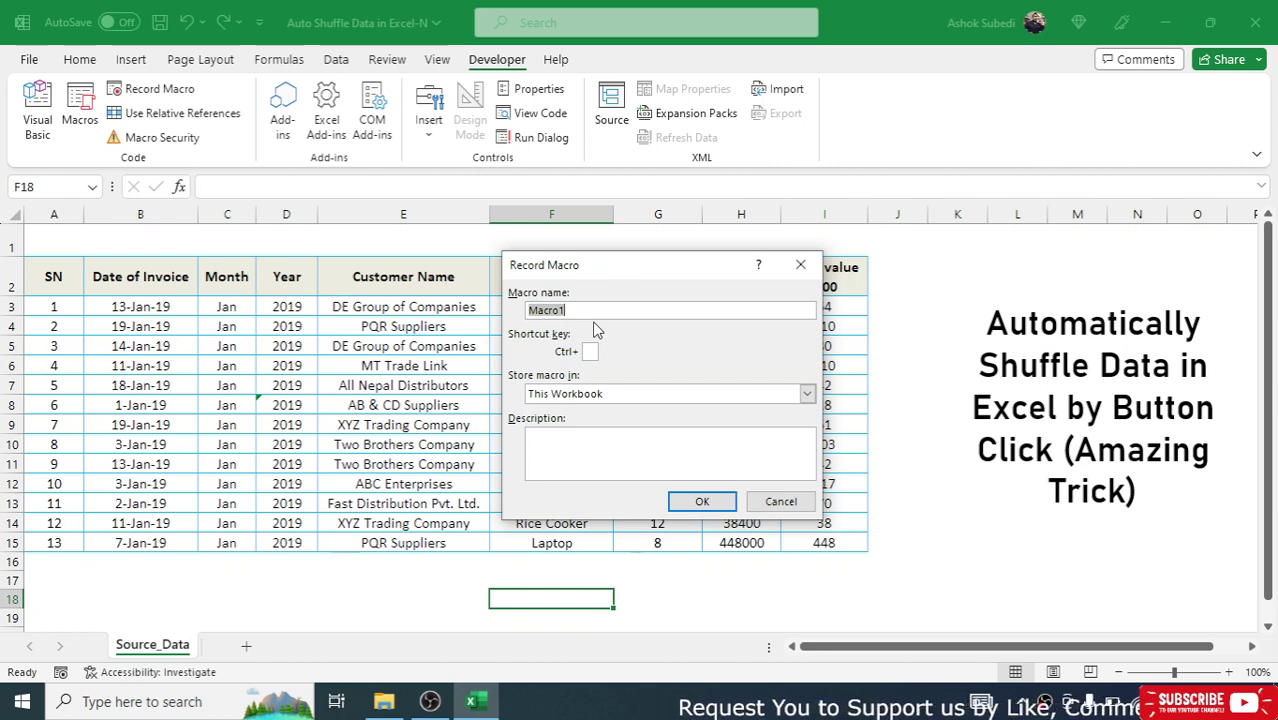
type("autoshuffle")
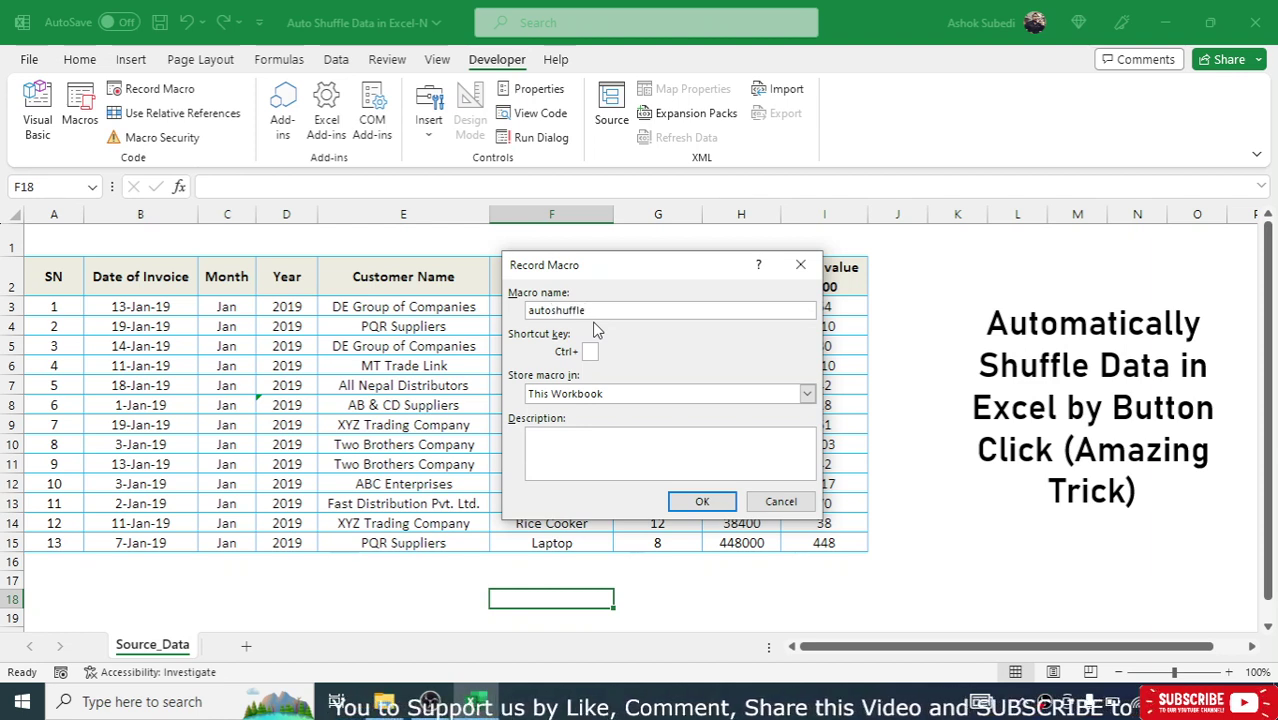
left_click(701, 500)
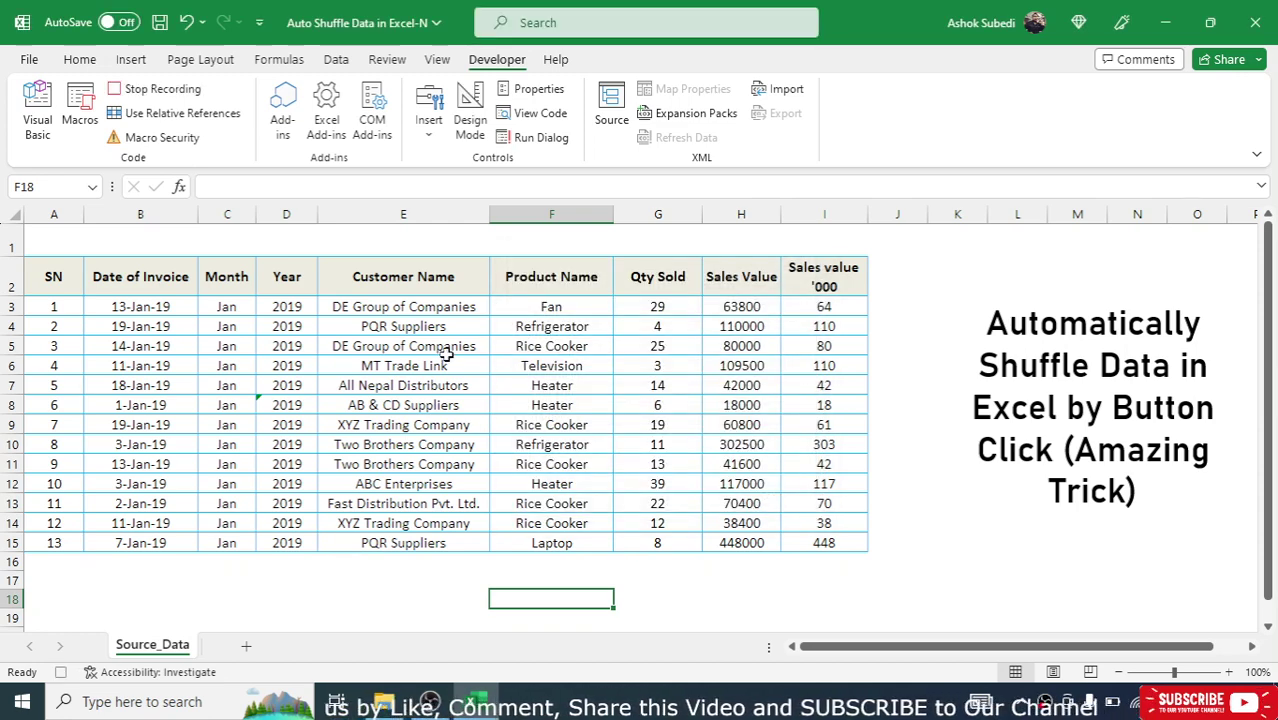
left_click_drag(56, 278, 881, 538)
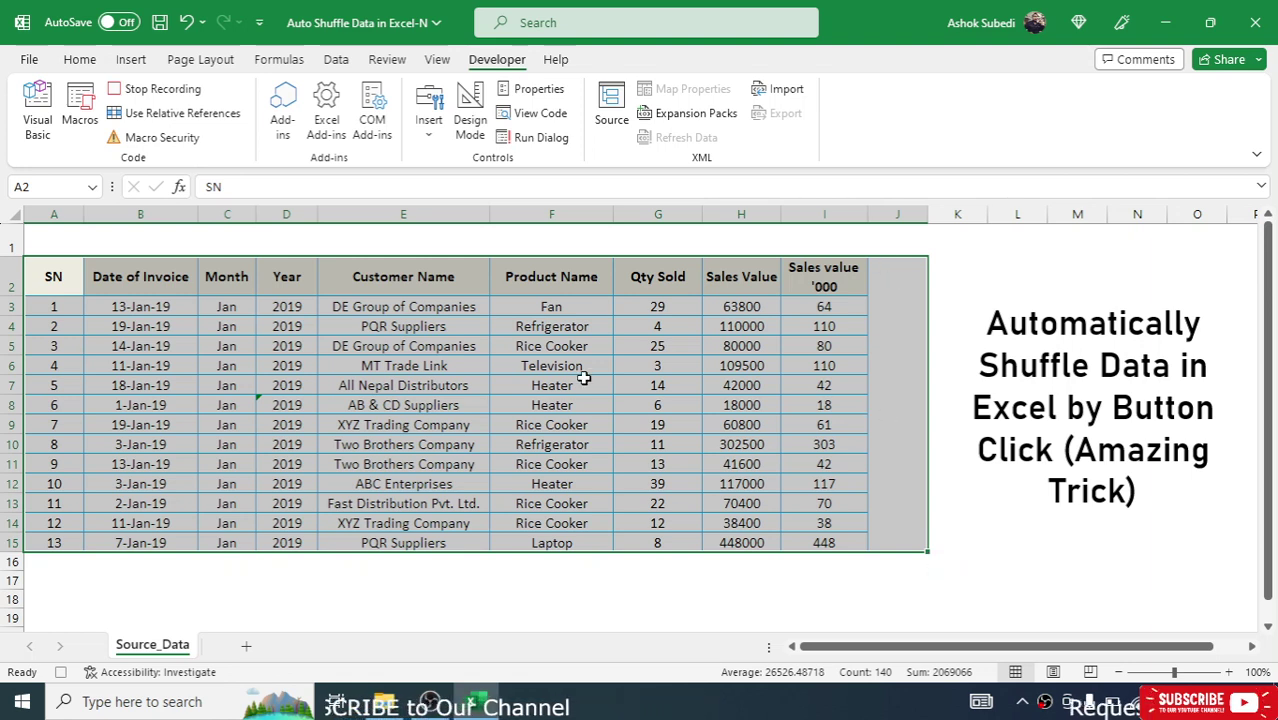
- Sort the table by the 'sort' column, smallest to largest
left_click(336, 60)
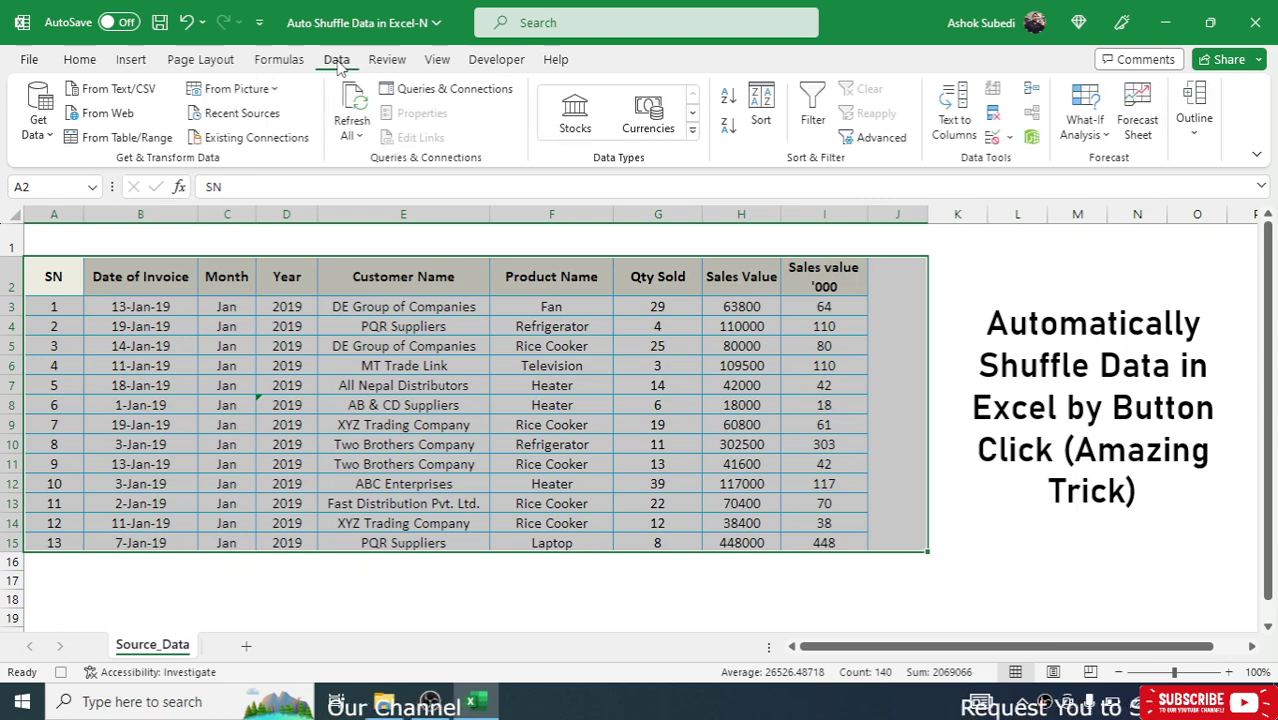
left_click(761, 115)
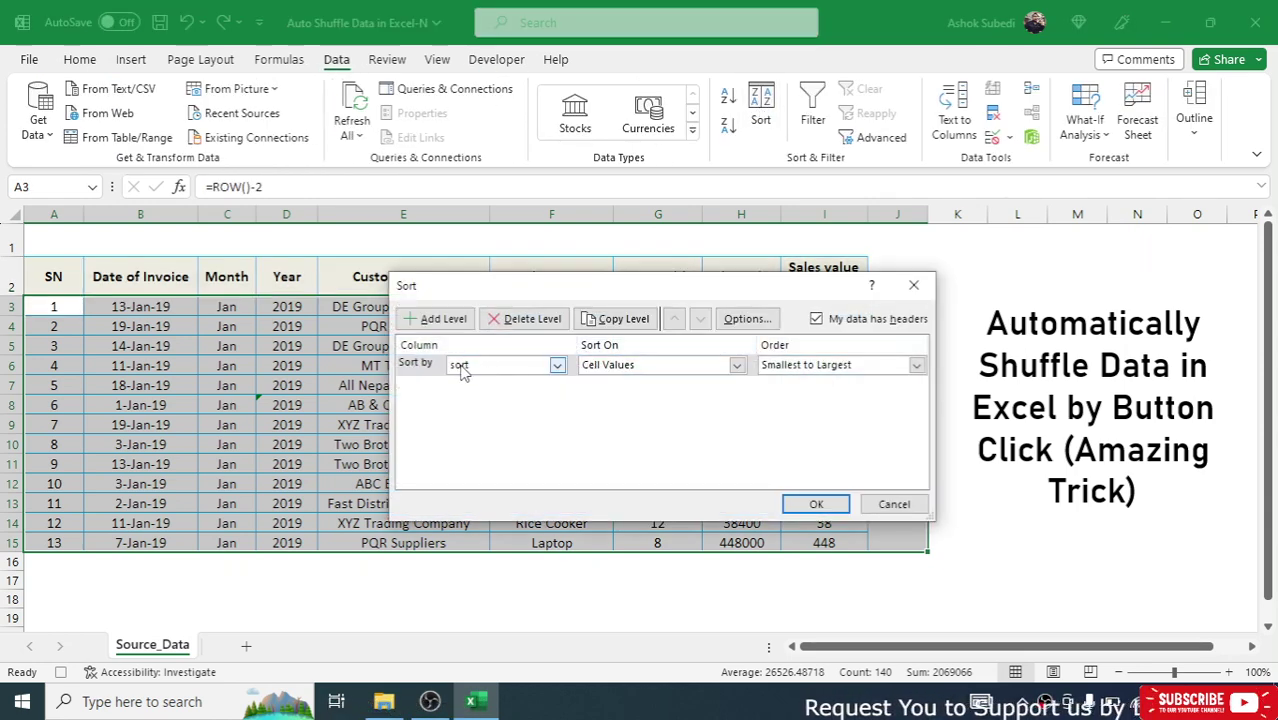
left_click(558, 367)
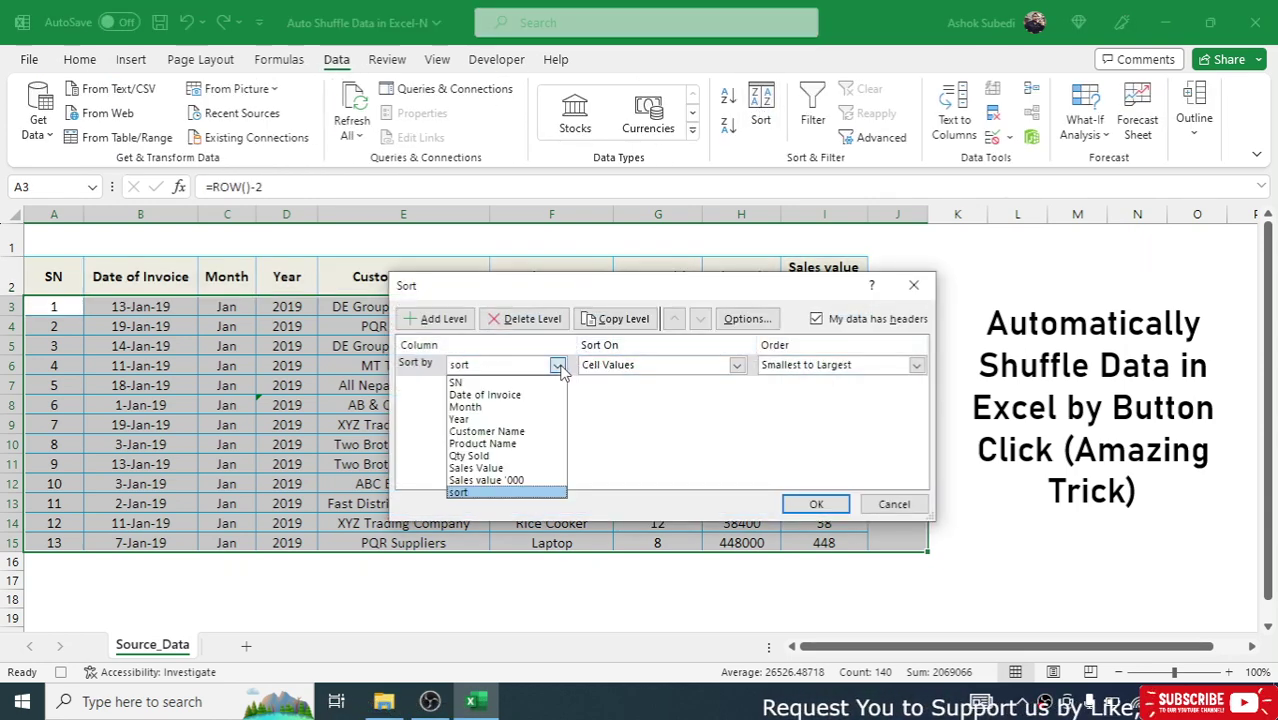
left_click(470, 493)
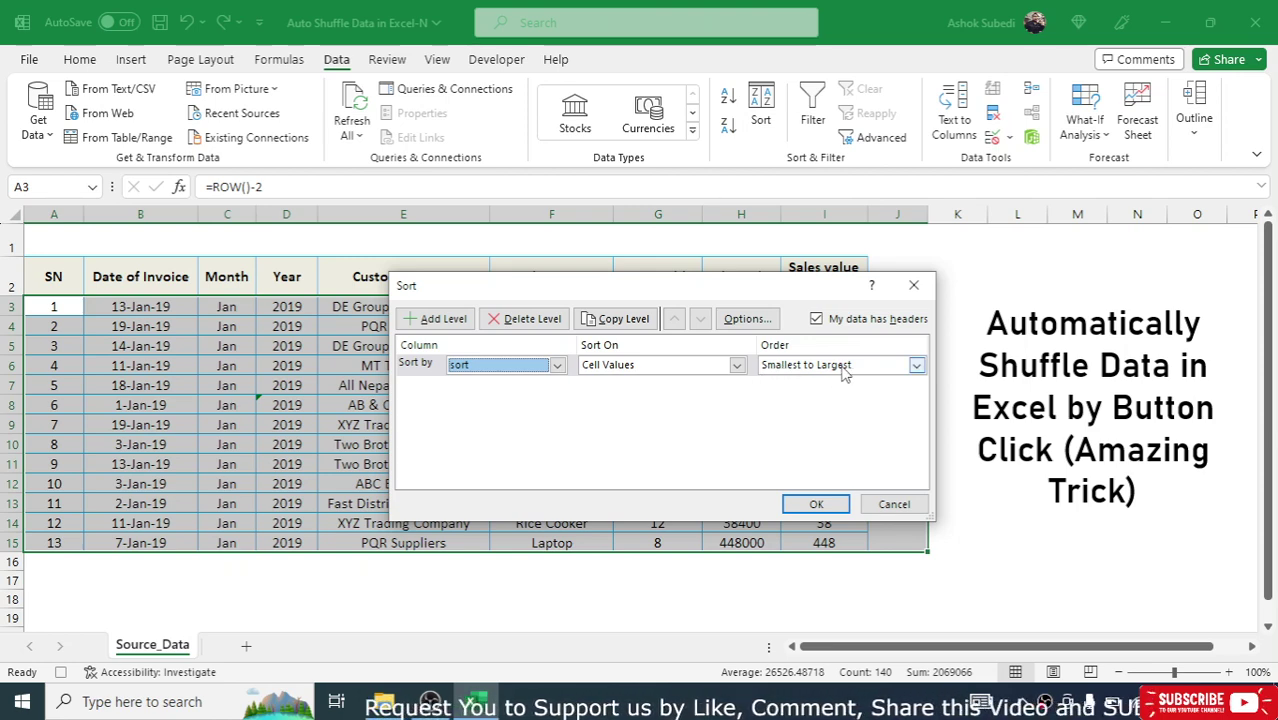
left_click(816, 506)
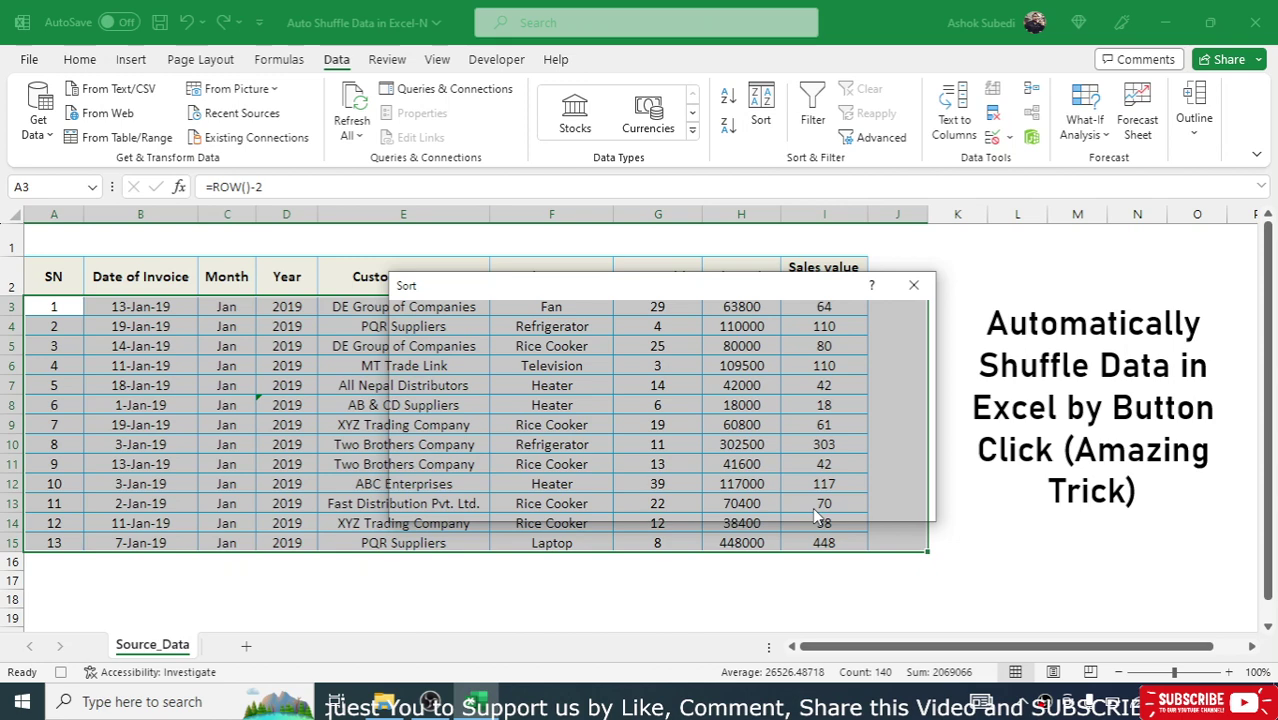
- Deselect the table and stop recording the autoshuffle macro
left_click(522, 575)
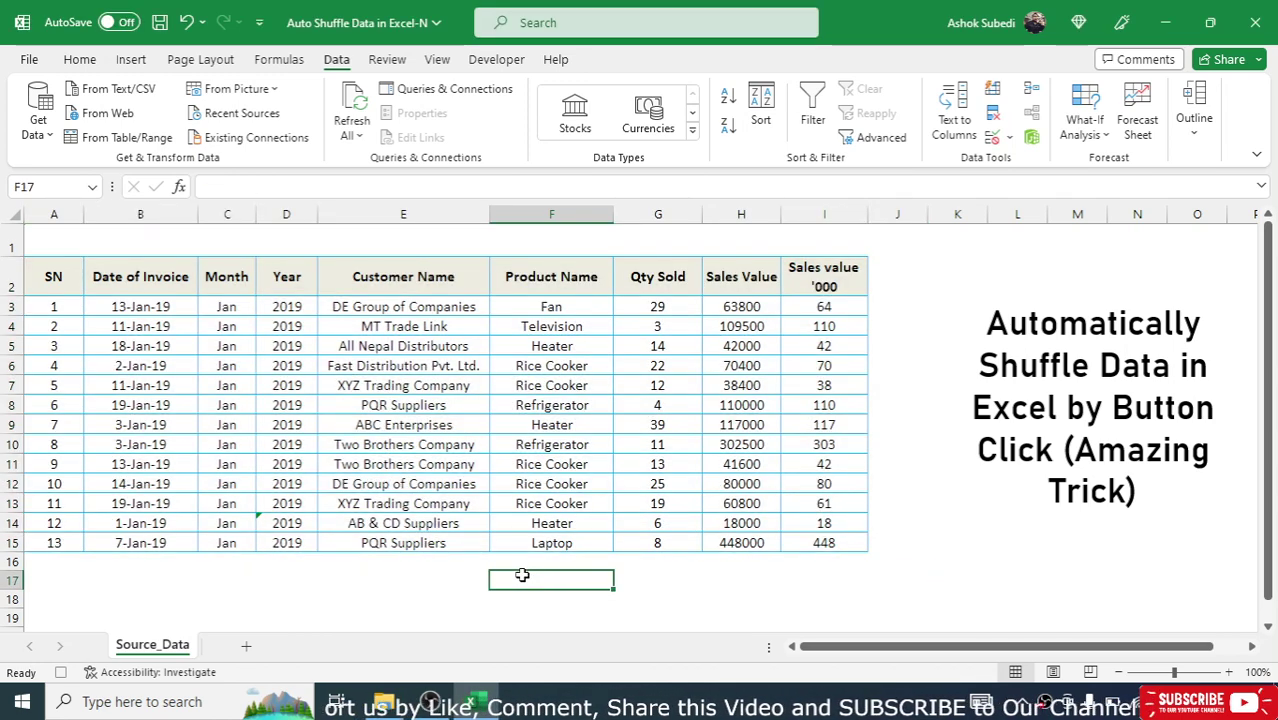
left_click(497, 59)
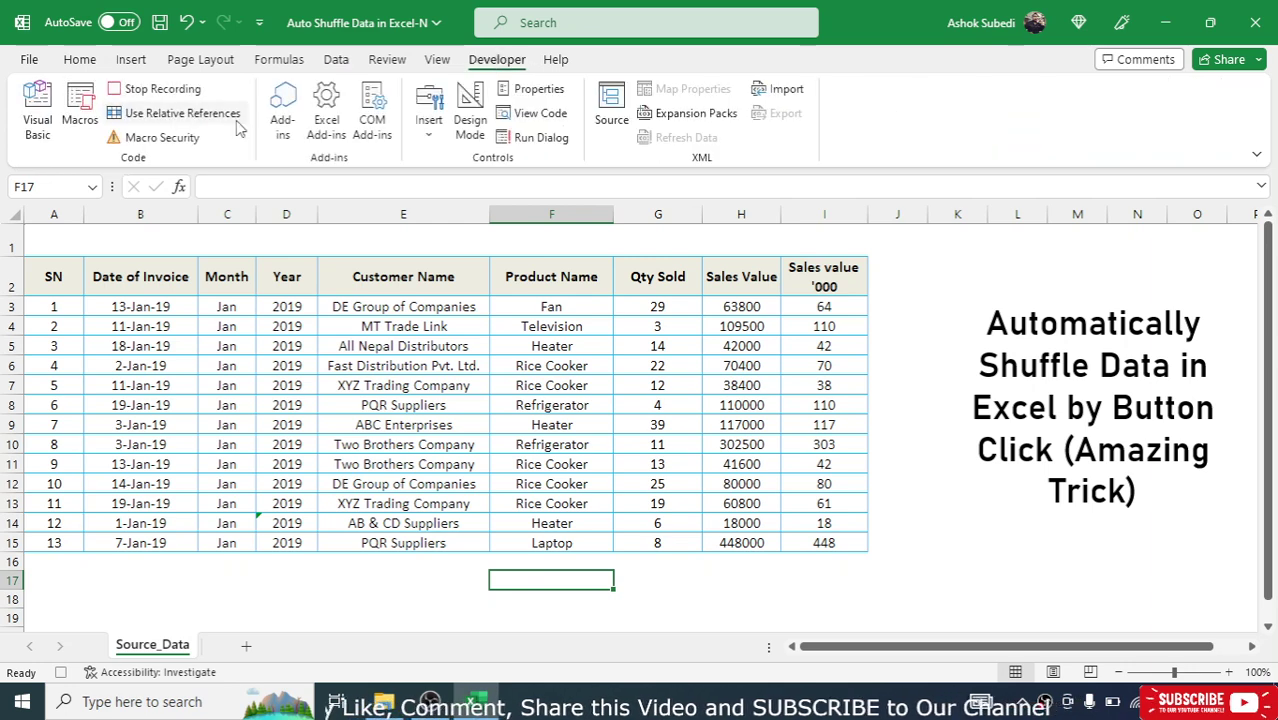
left_click(180, 91)
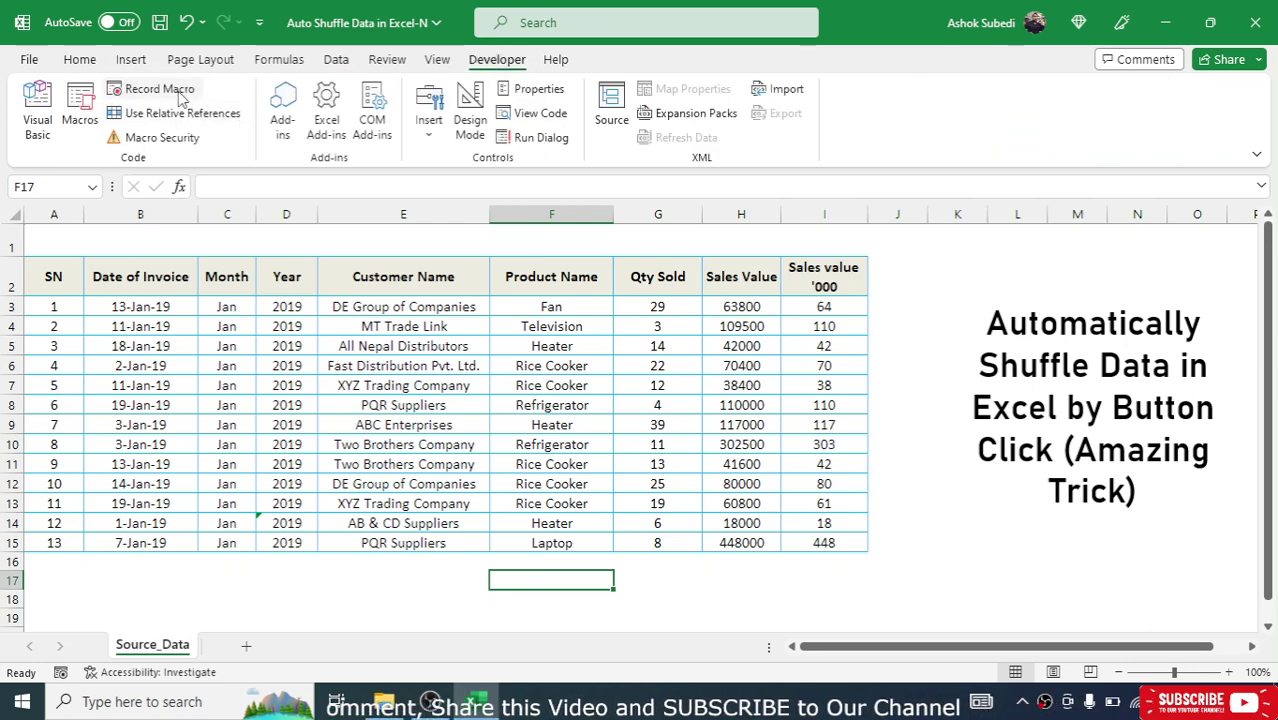
left_click(768, 581)
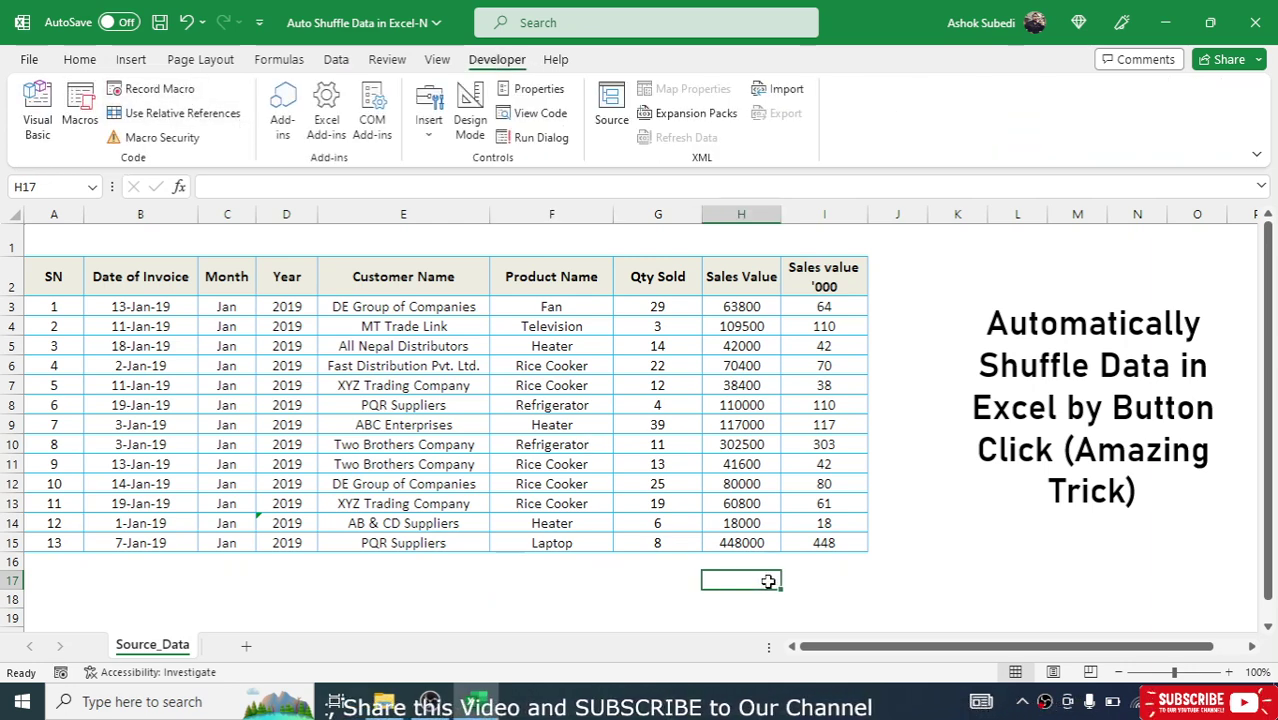
left_click(76, 110)
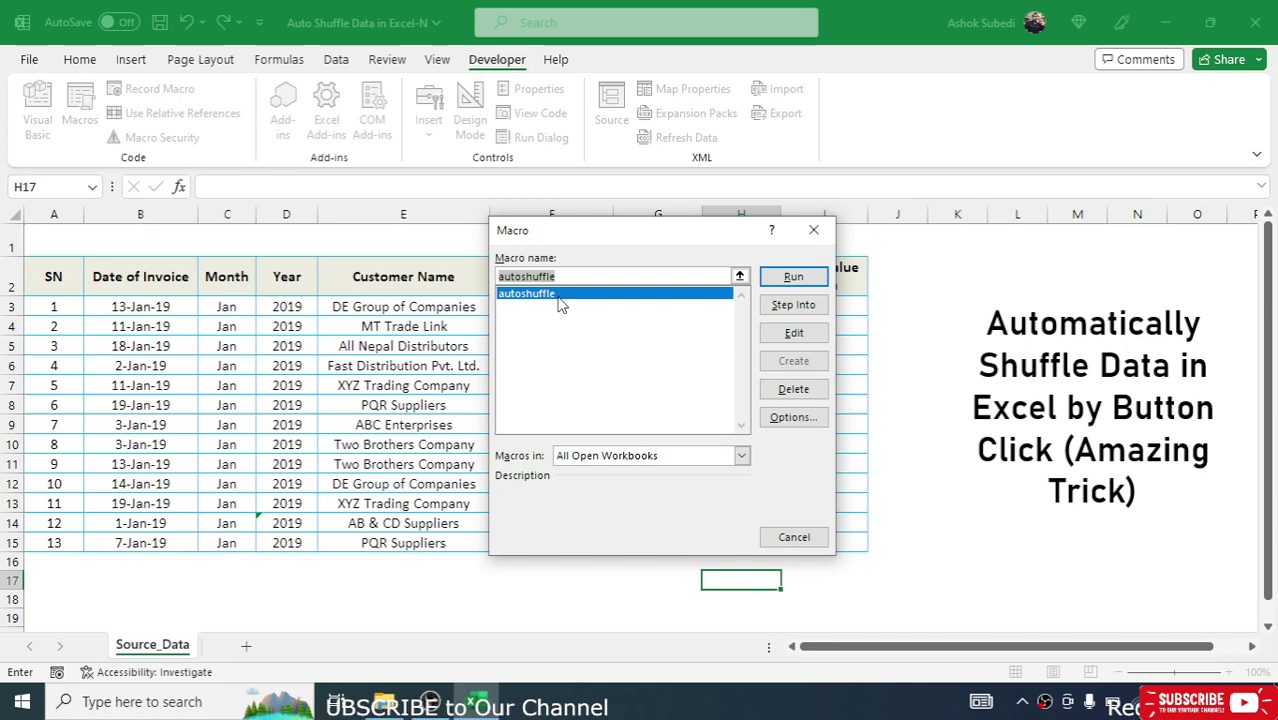
left_click(813, 230)
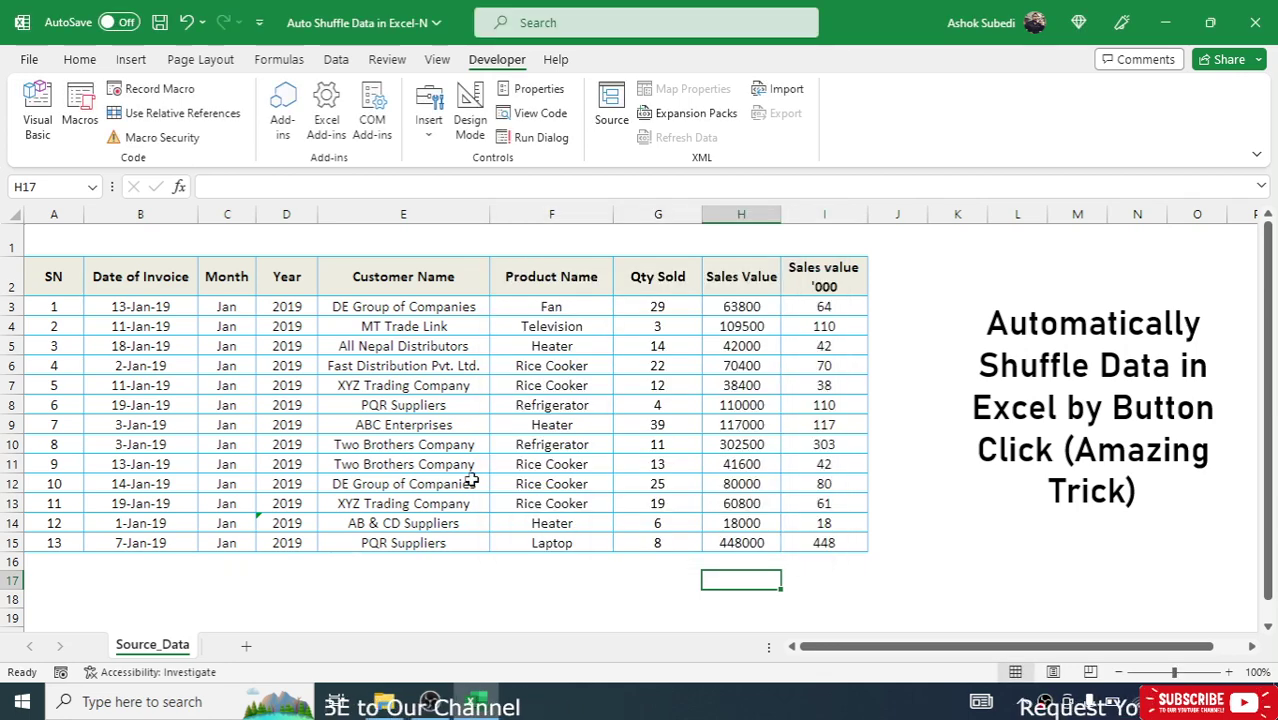
- Draw a rectangle shape just below the sales table
left_click(130, 60)
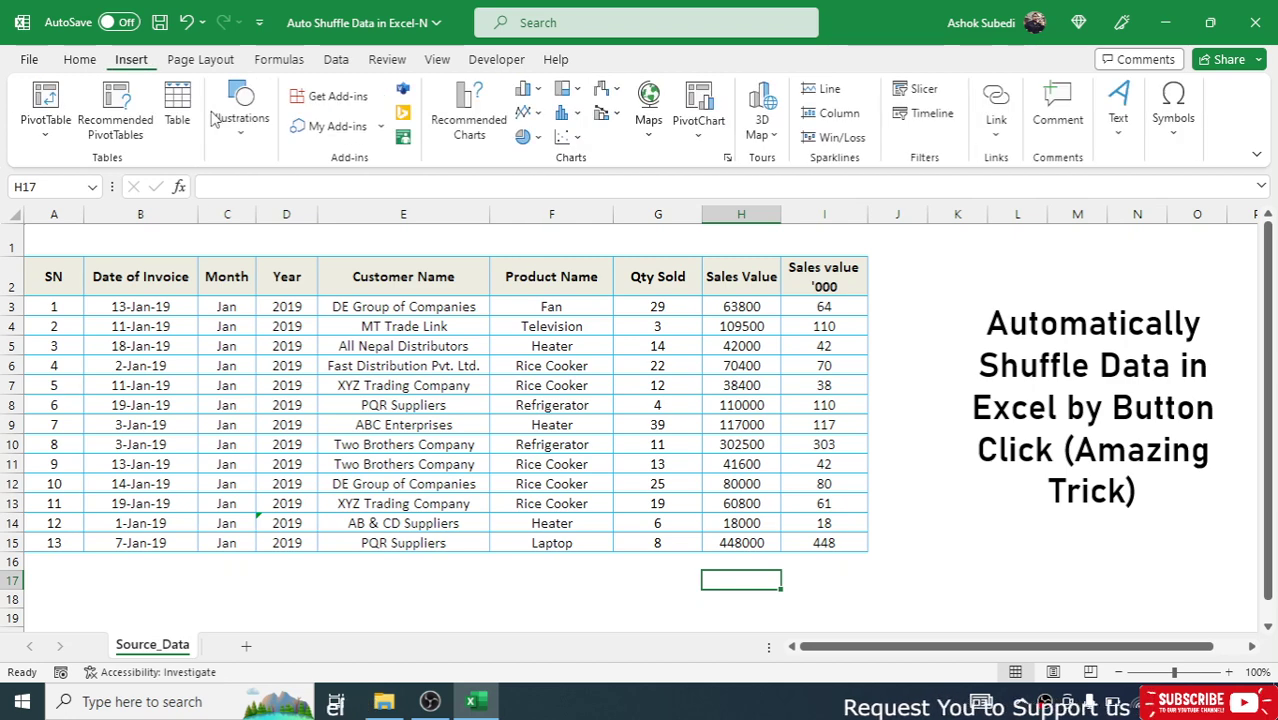
left_click(240, 130)
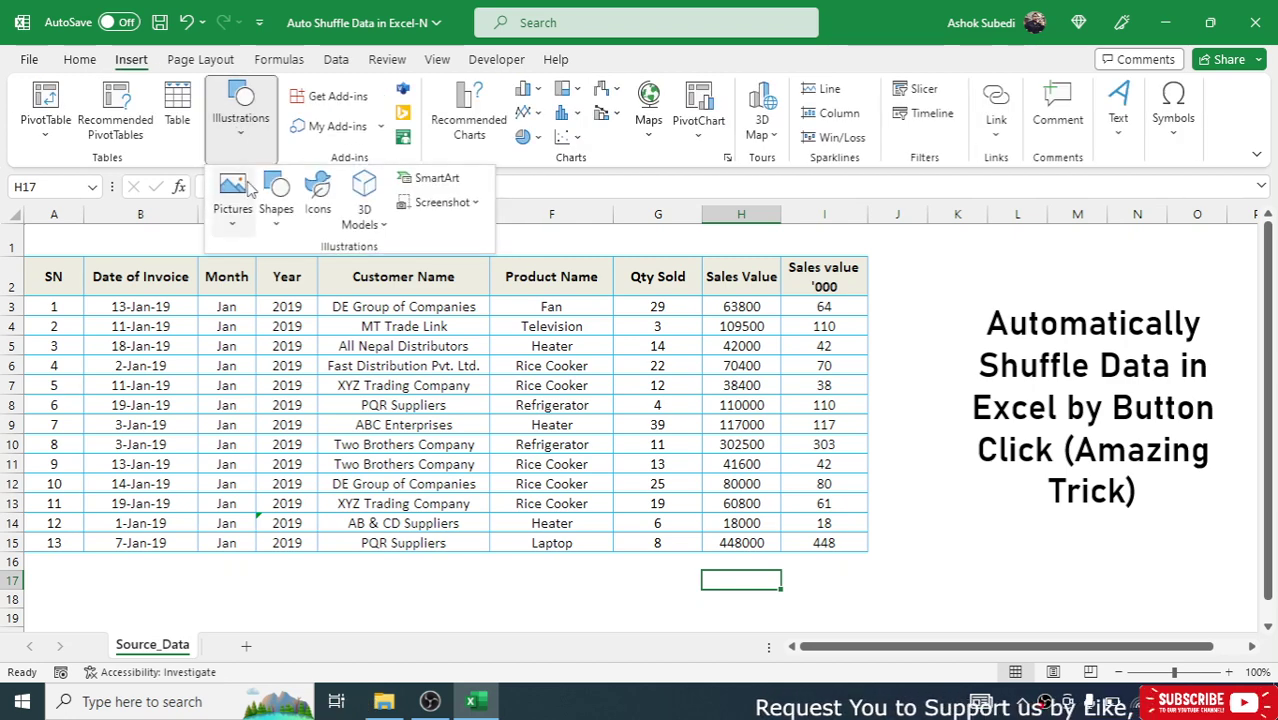
left_click(277, 210)
left_click(361, 276)
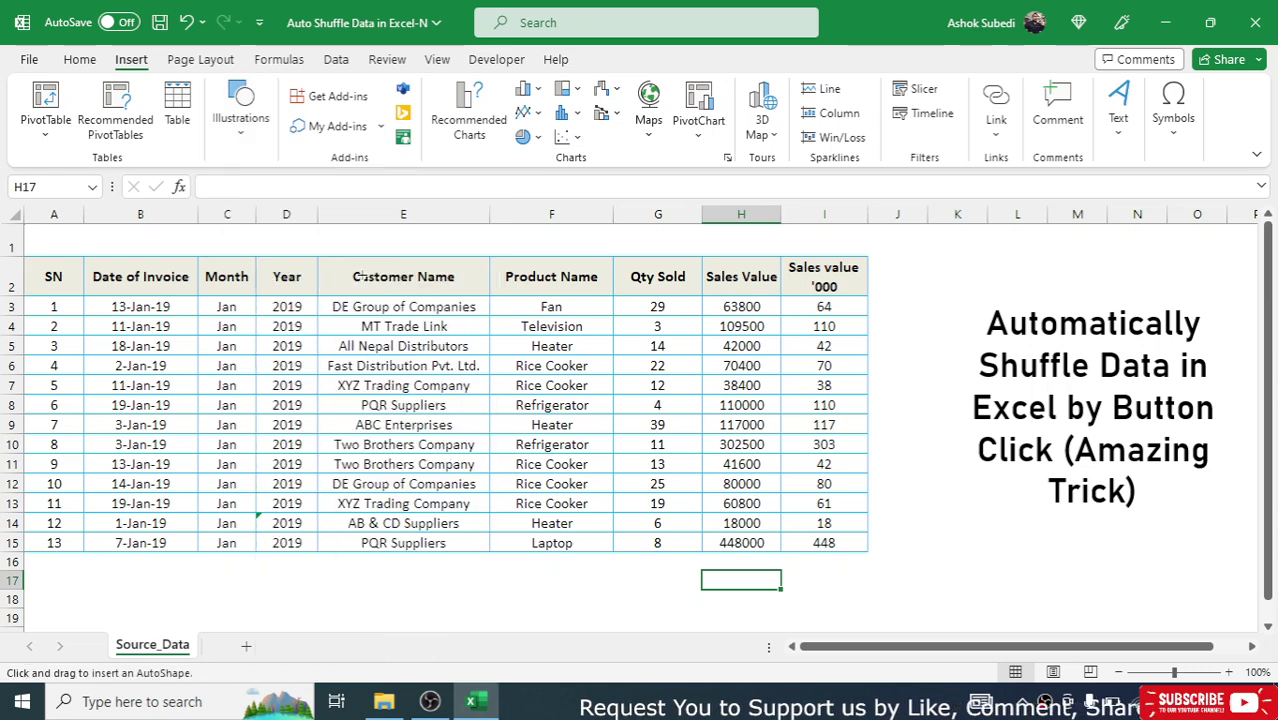
left_click_drag(353, 573, 475, 606)
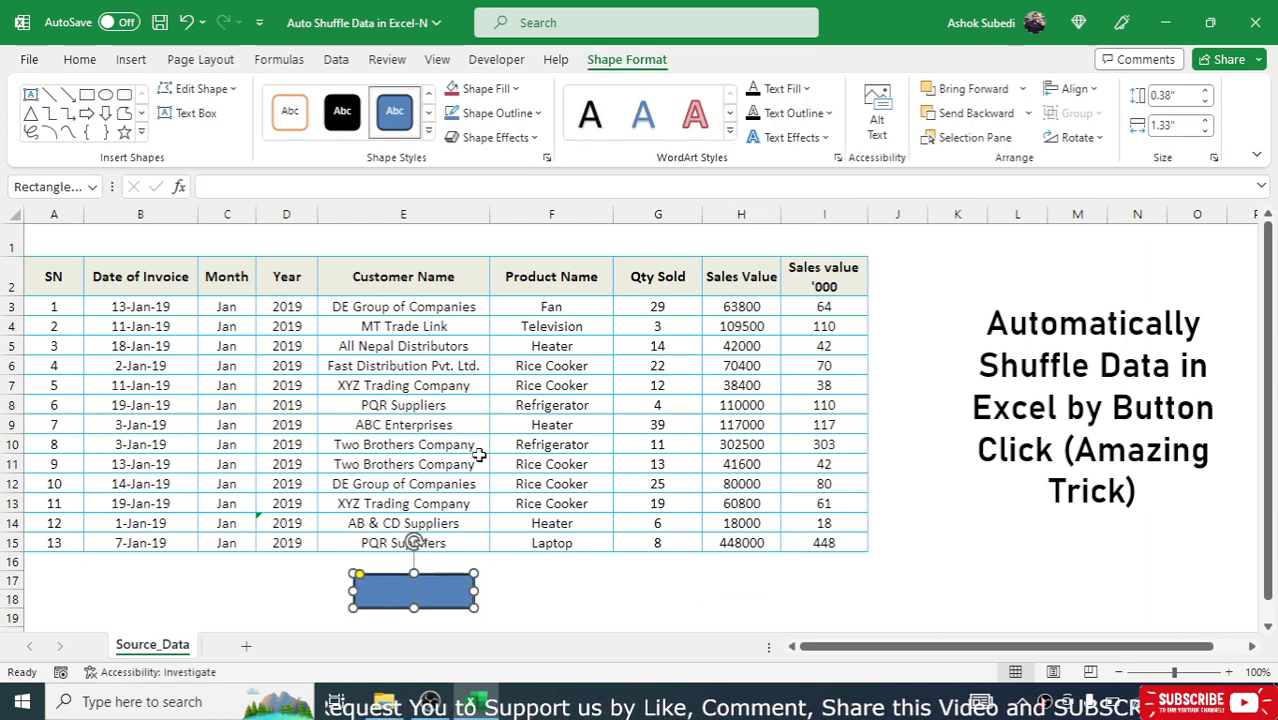
- Apply a light-blue shape style to the rectangle
left_click(428, 116)
left_click(428, 117)
left_click(428, 117)
left_click(428, 117)
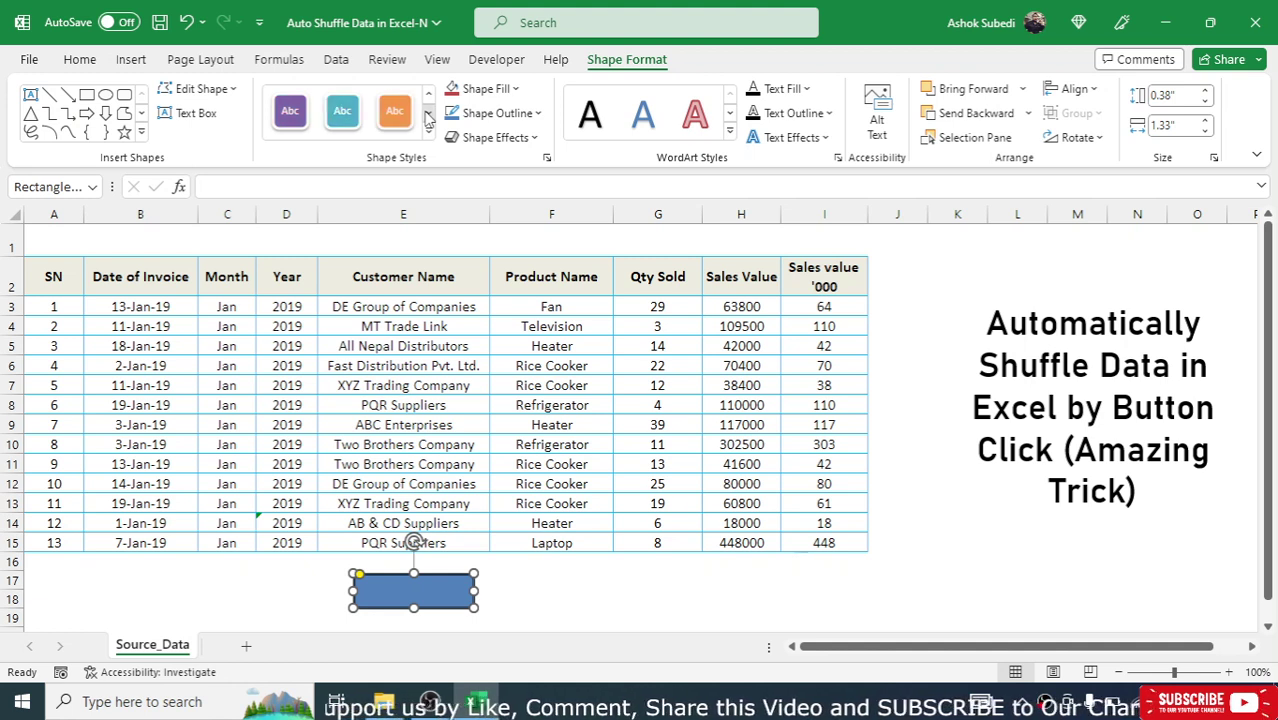
left_click(428, 117)
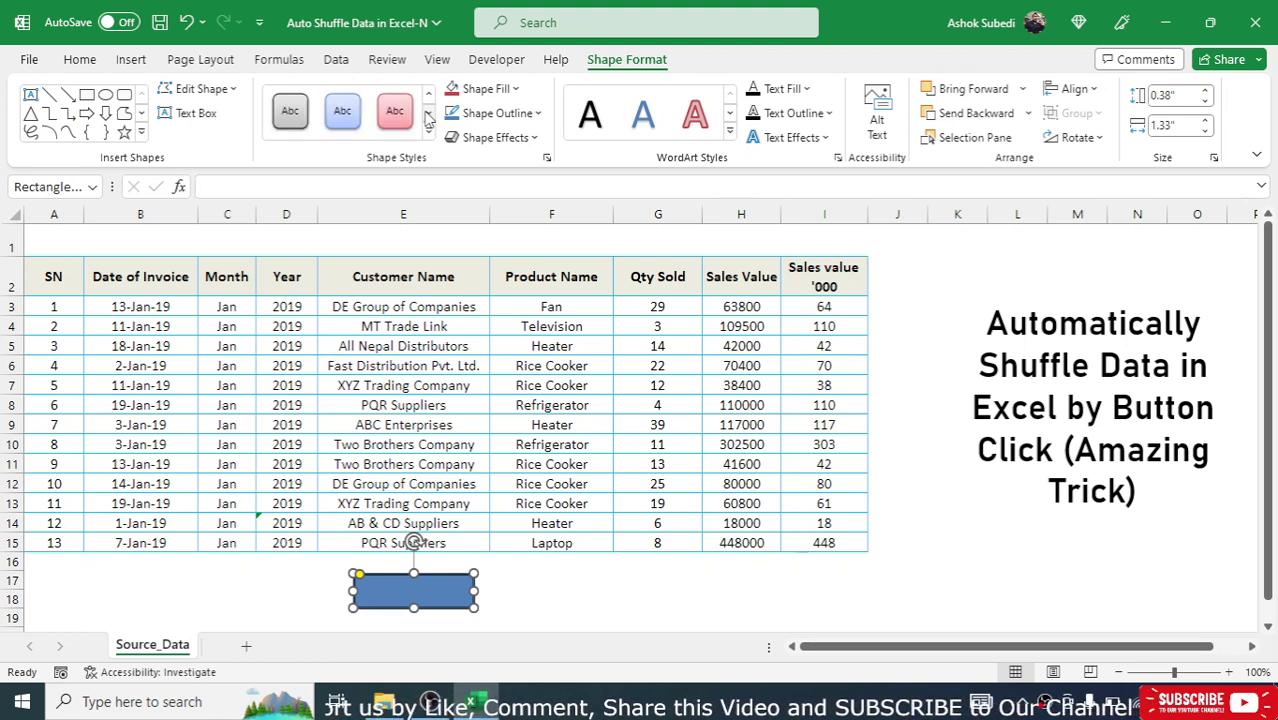
left_click(340, 118)
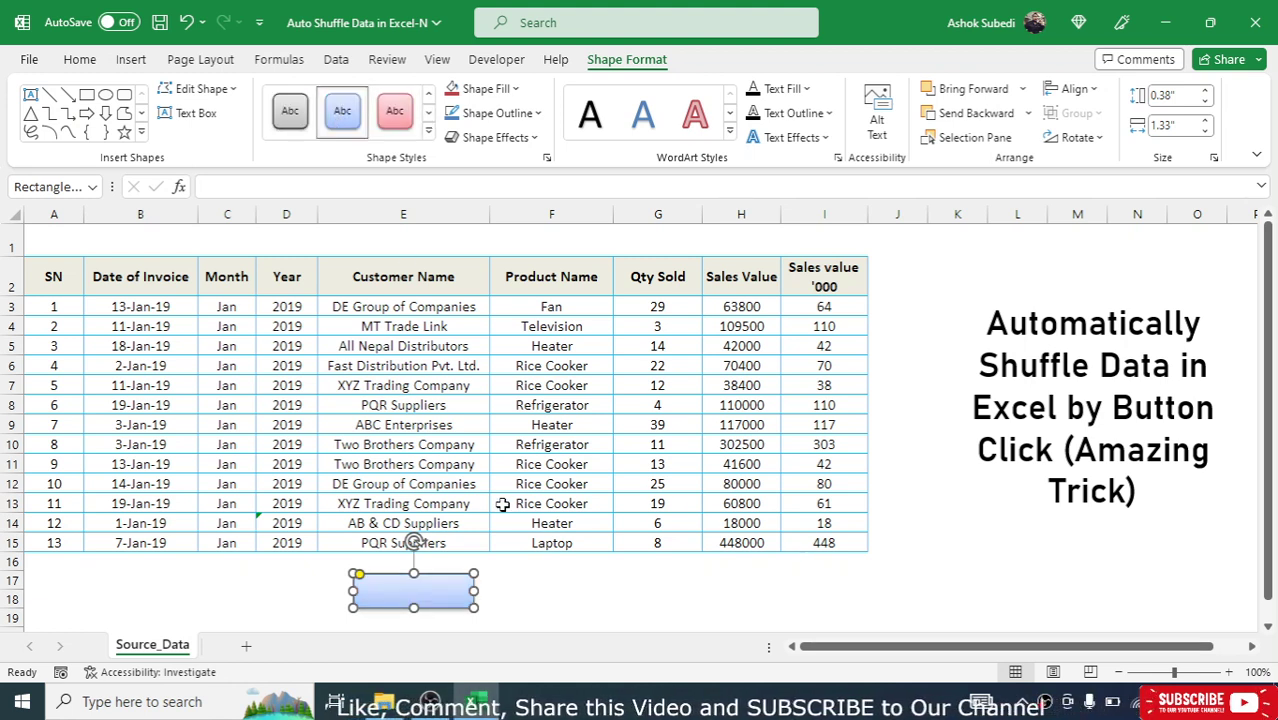
- Type the label 'Shuffle' into the rectangle
right_click(385, 588)
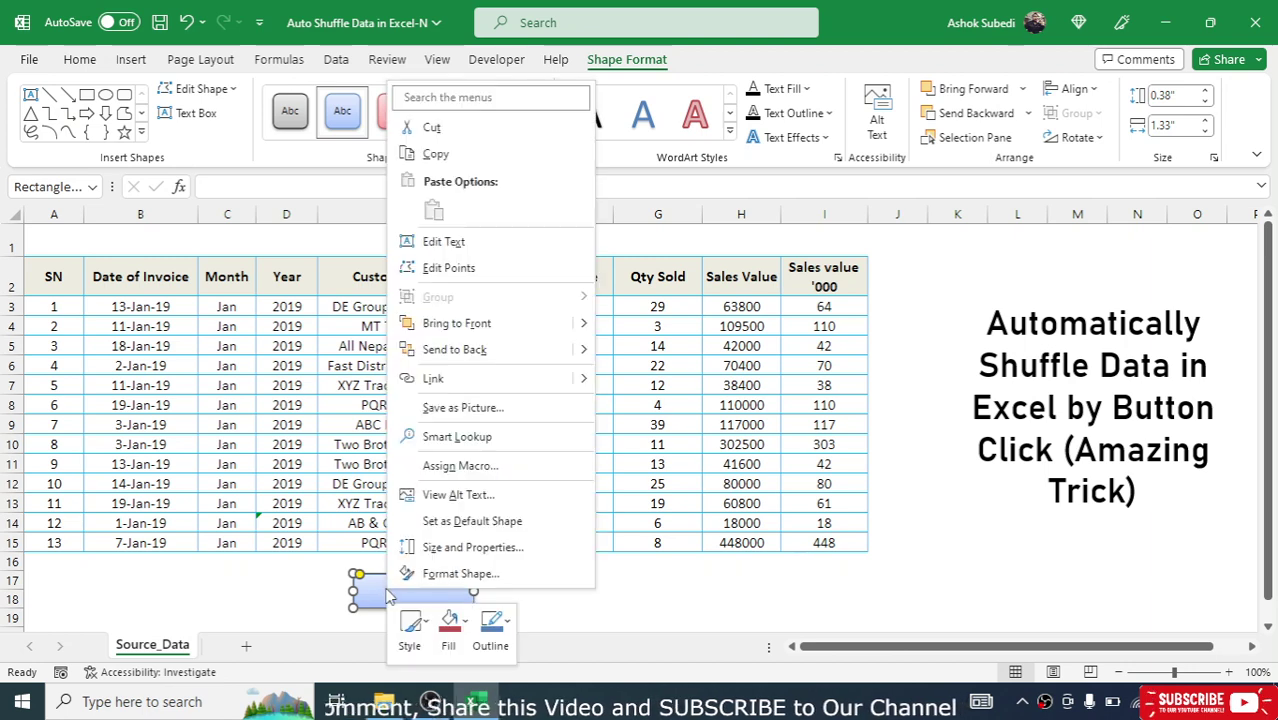
left_click(444, 243)
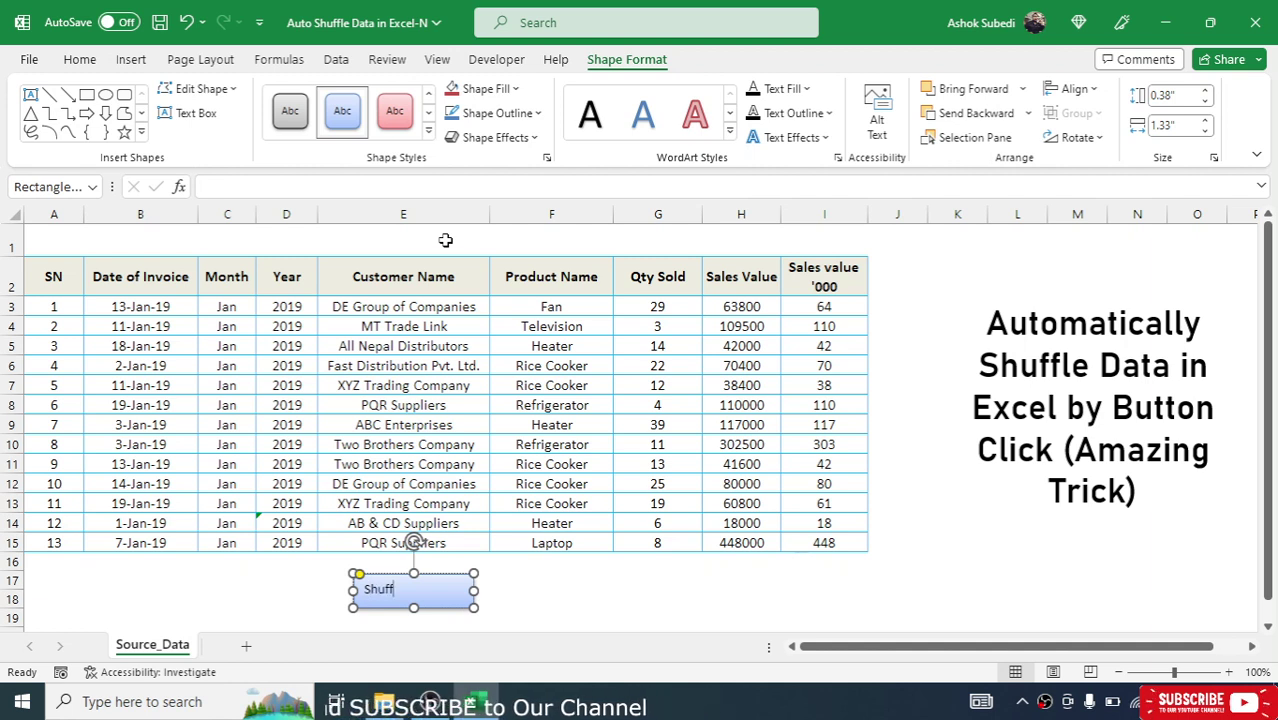
left_click(434, 580)
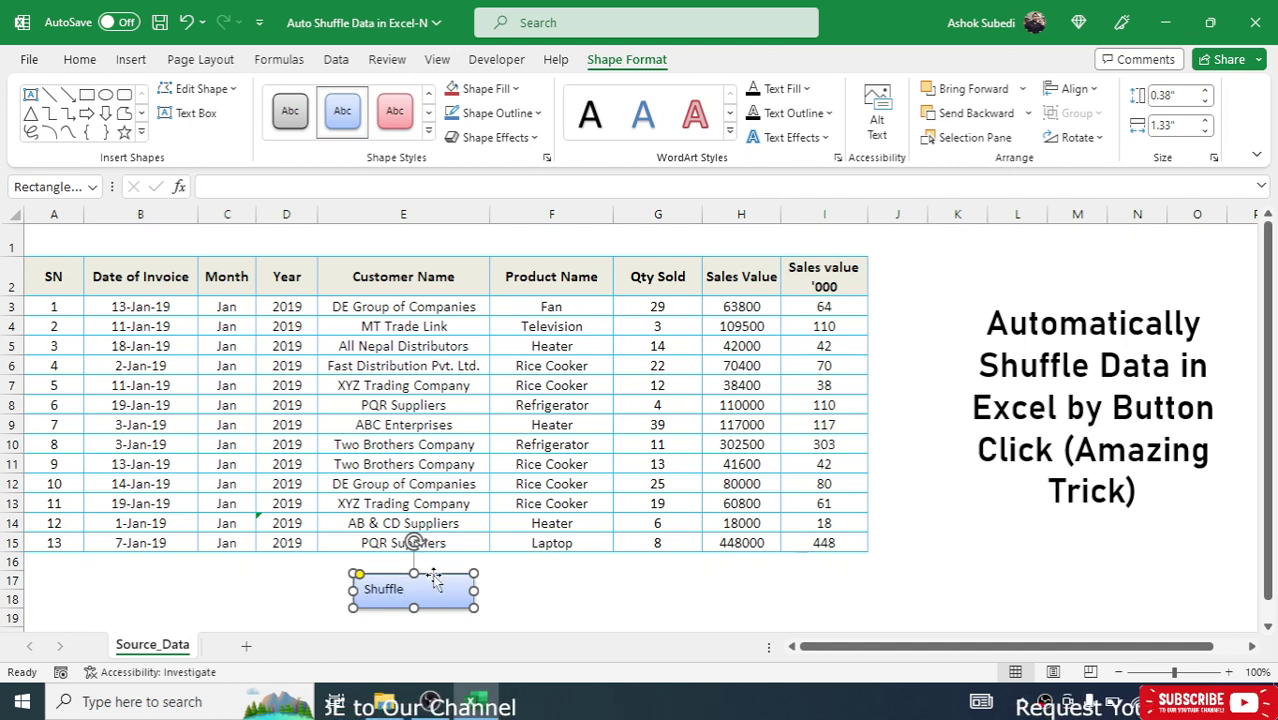
- Enlarge the Shuffle label to 16 pt and make the button narrower
left_click(84, 62)
left_click(282, 97)
left_click(283, 97)
left_click(283, 97)
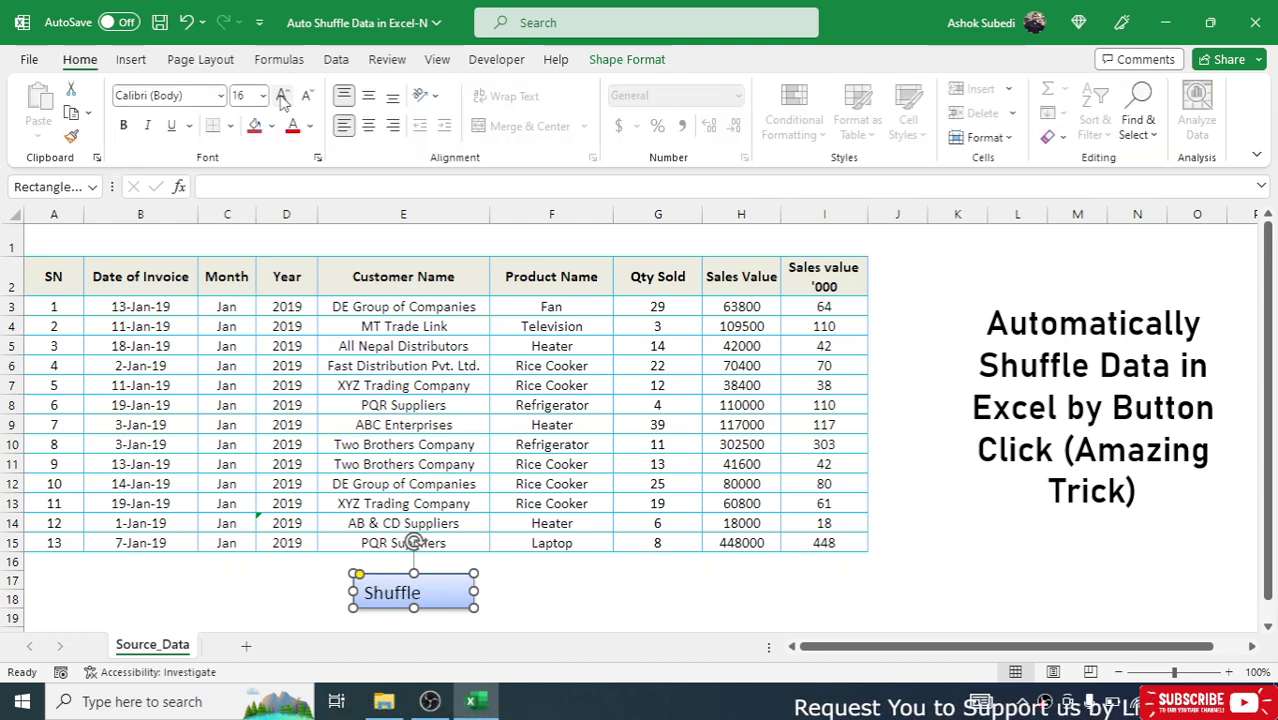
left_click_drag(471, 591, 435, 592)
left_click(516, 585)
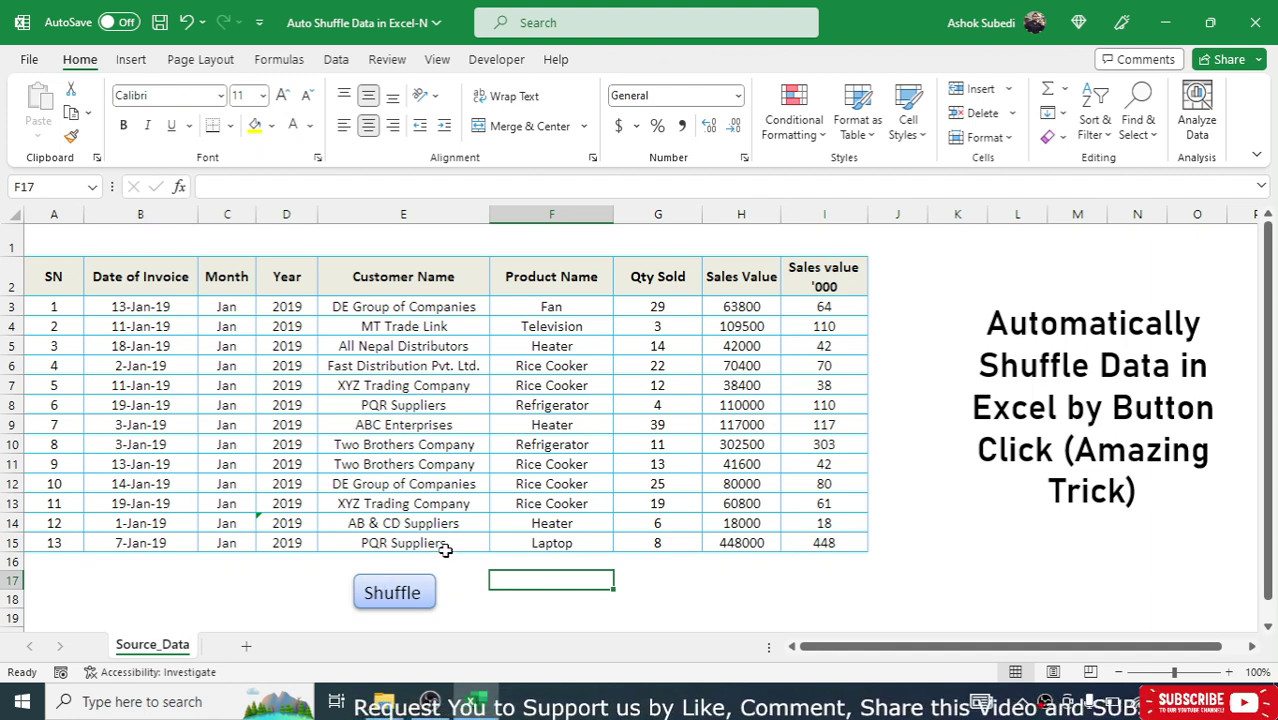
- Assign the autoshuffle macro to the Shuffle shape and click it once to test
right_click(385, 582)
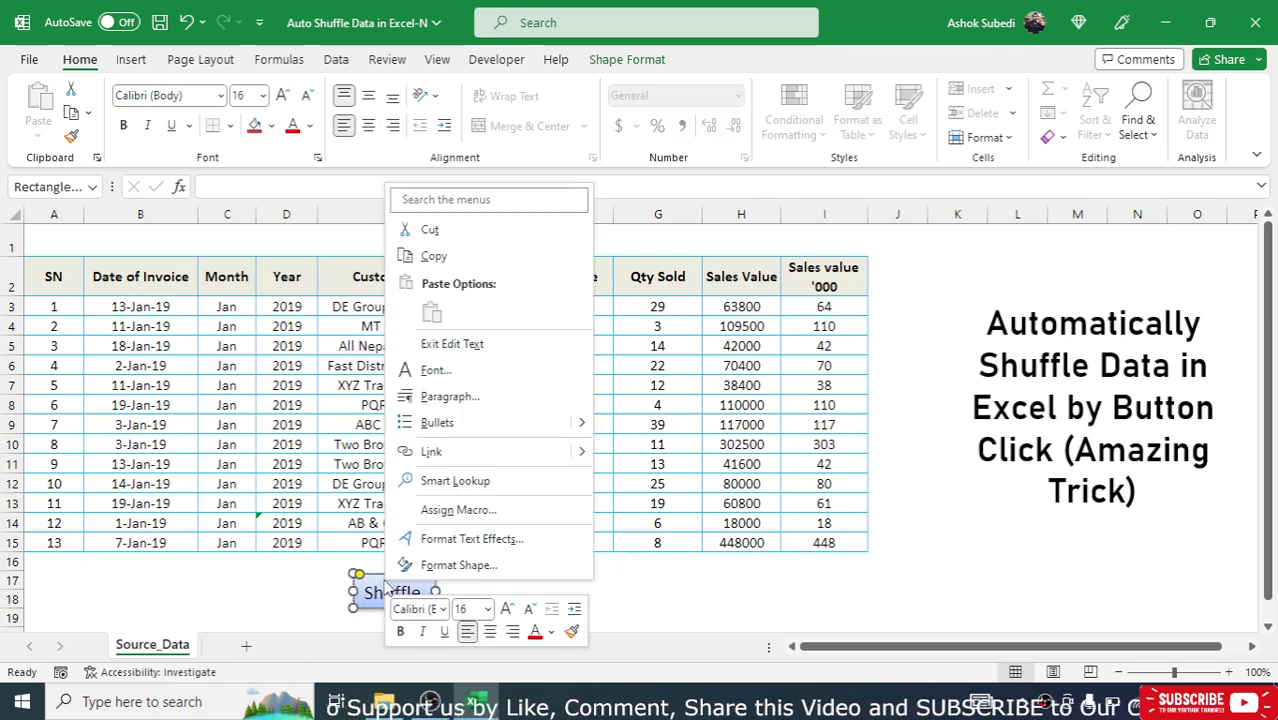
left_click(459, 510)
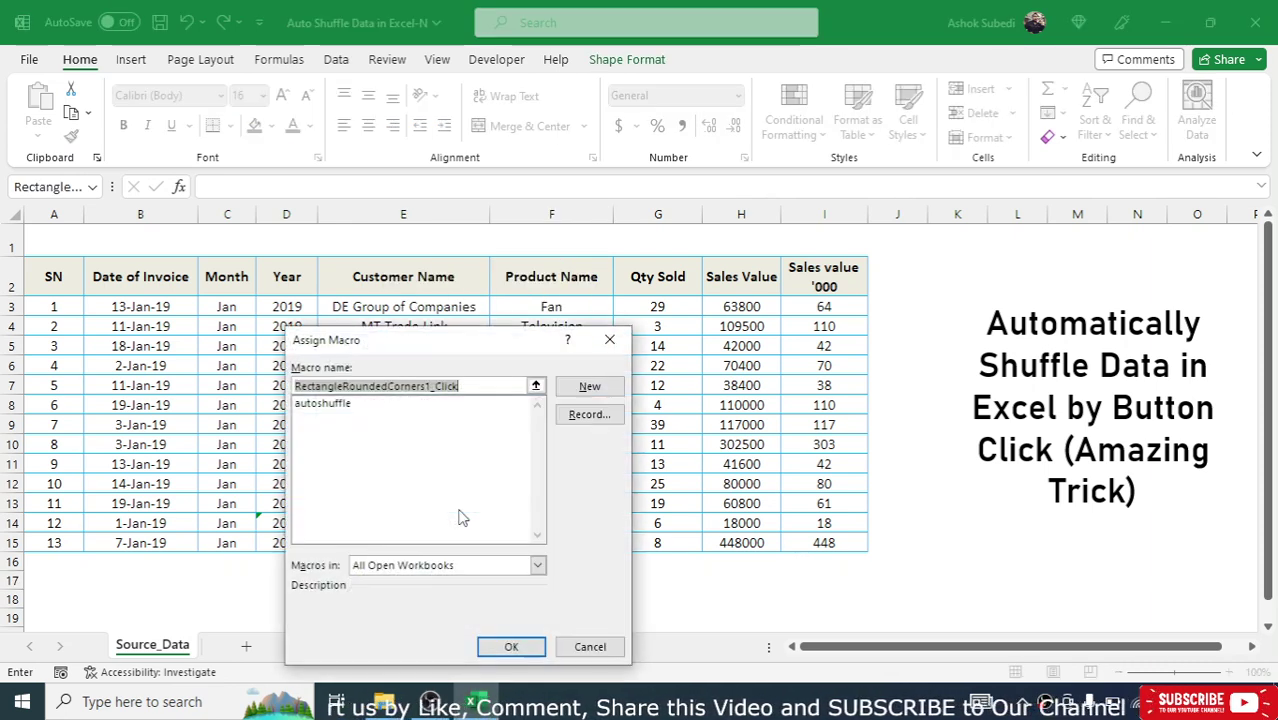
left_click(330, 403)
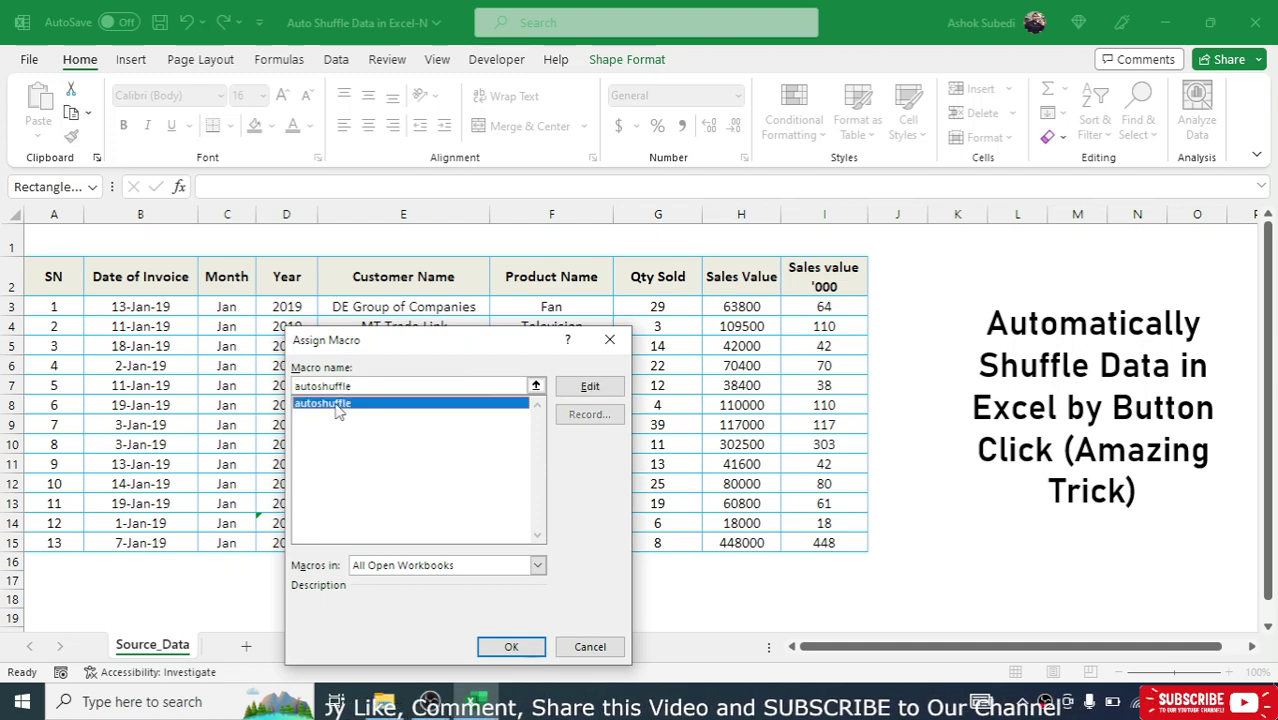
left_click(511, 647)
left_click(673, 593)
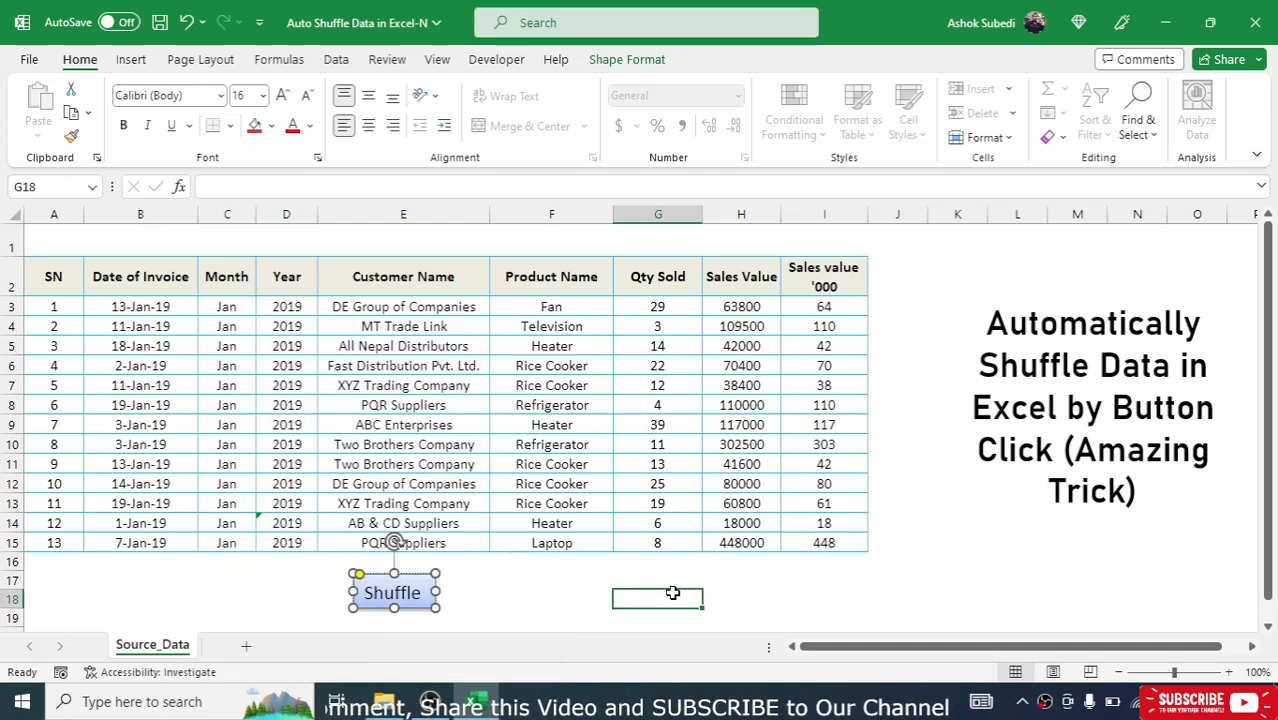
left_click(408, 592)
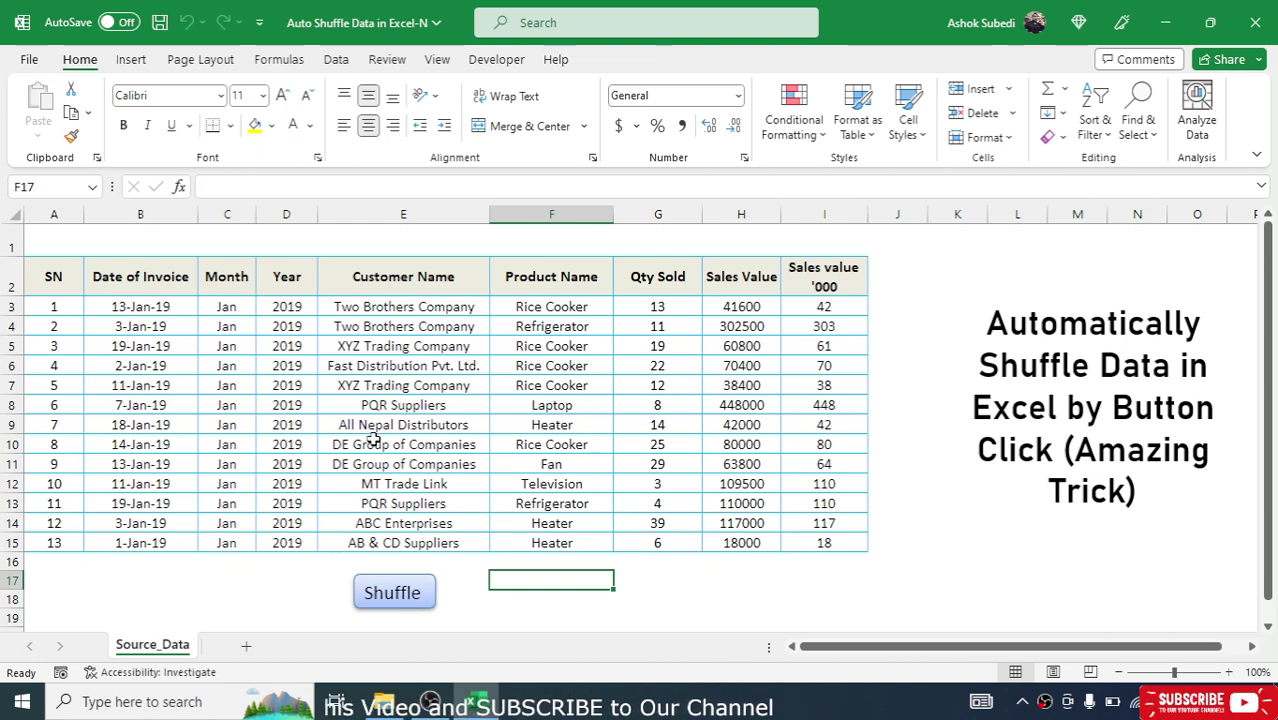
- Click Shuffle seven more times, ending with the Fan invoice first and SN still 1–13
left_click(397, 603)
left_click(398, 605)
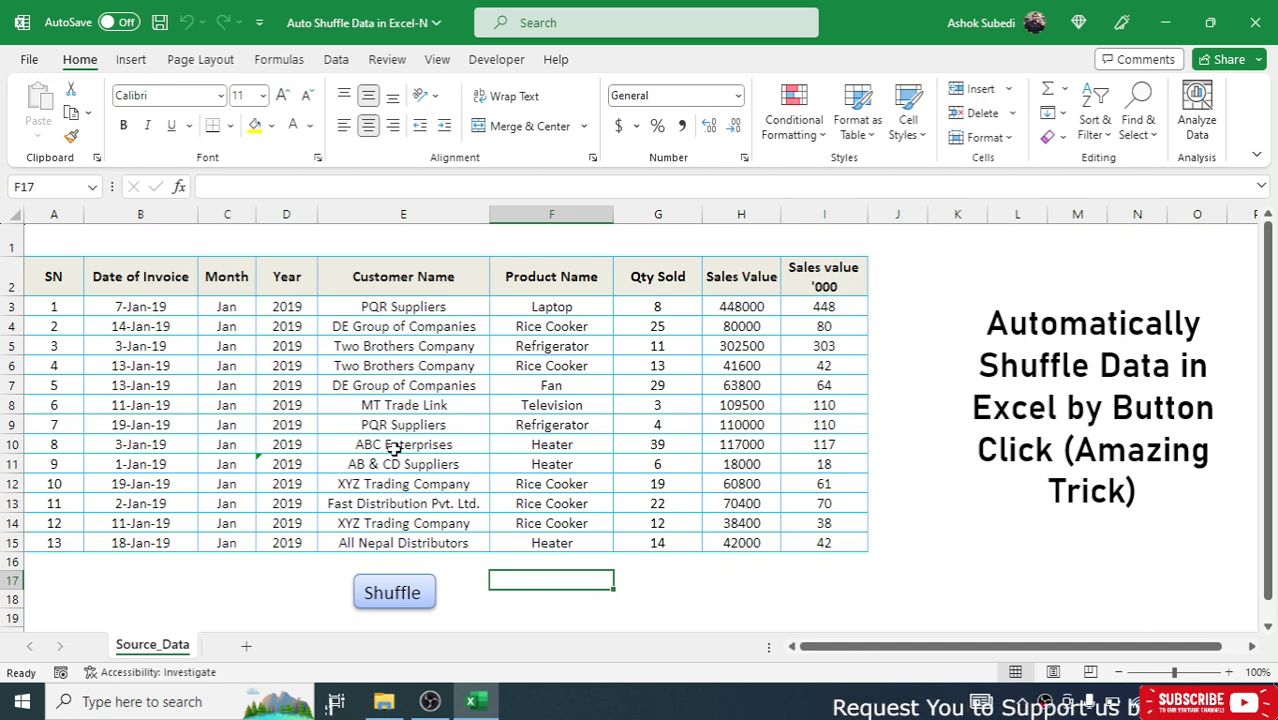
left_click(16, 444)
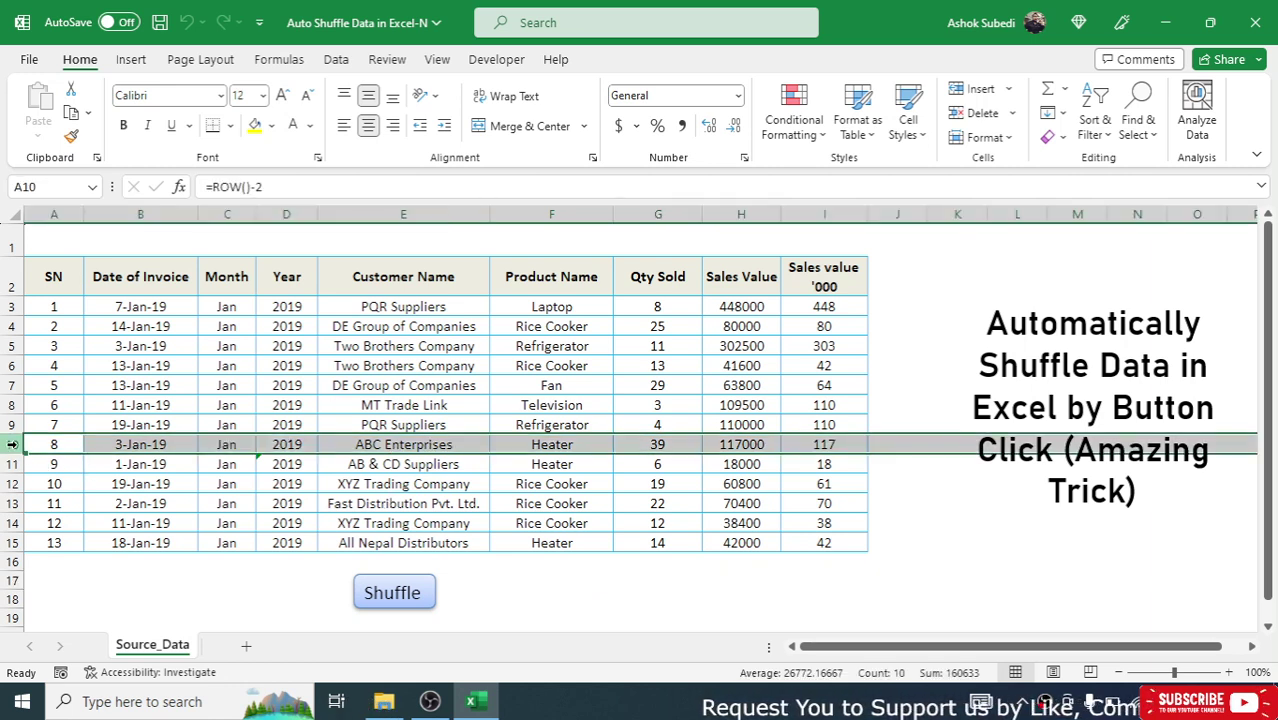
left_click(392, 592)
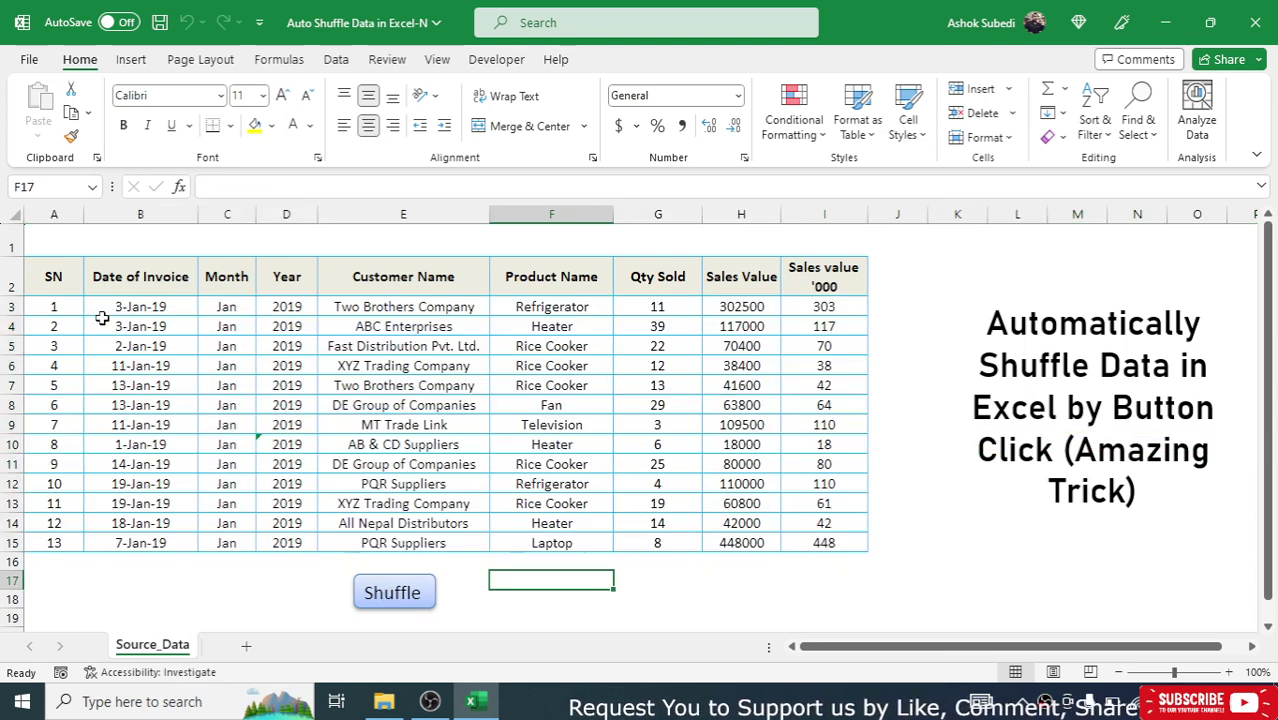
left_click(376, 597)
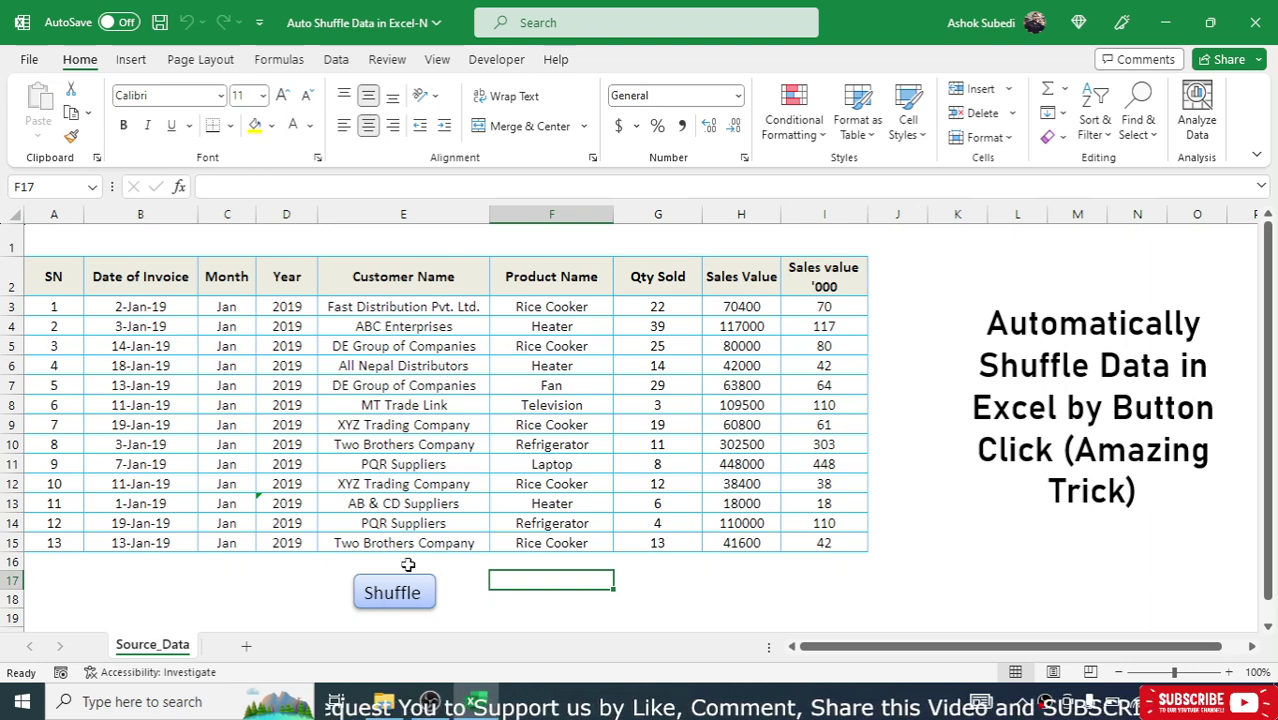
left_click(396, 592)
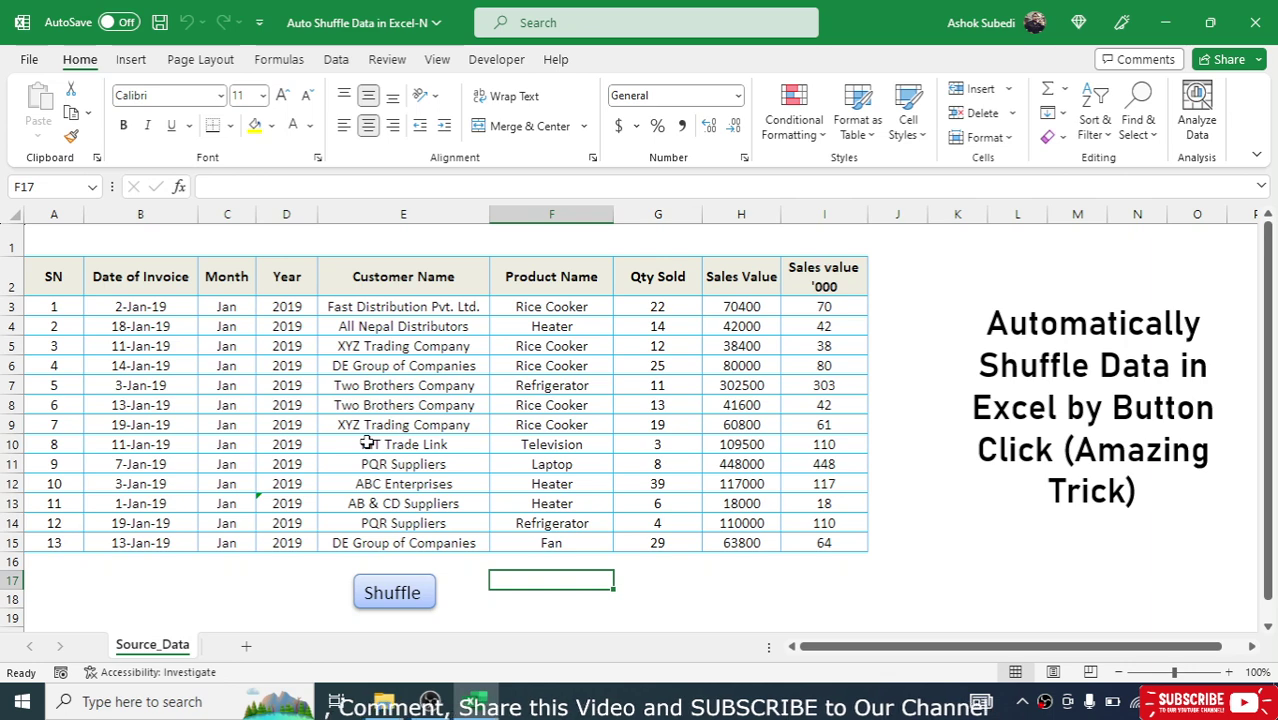
left_click(396, 594)
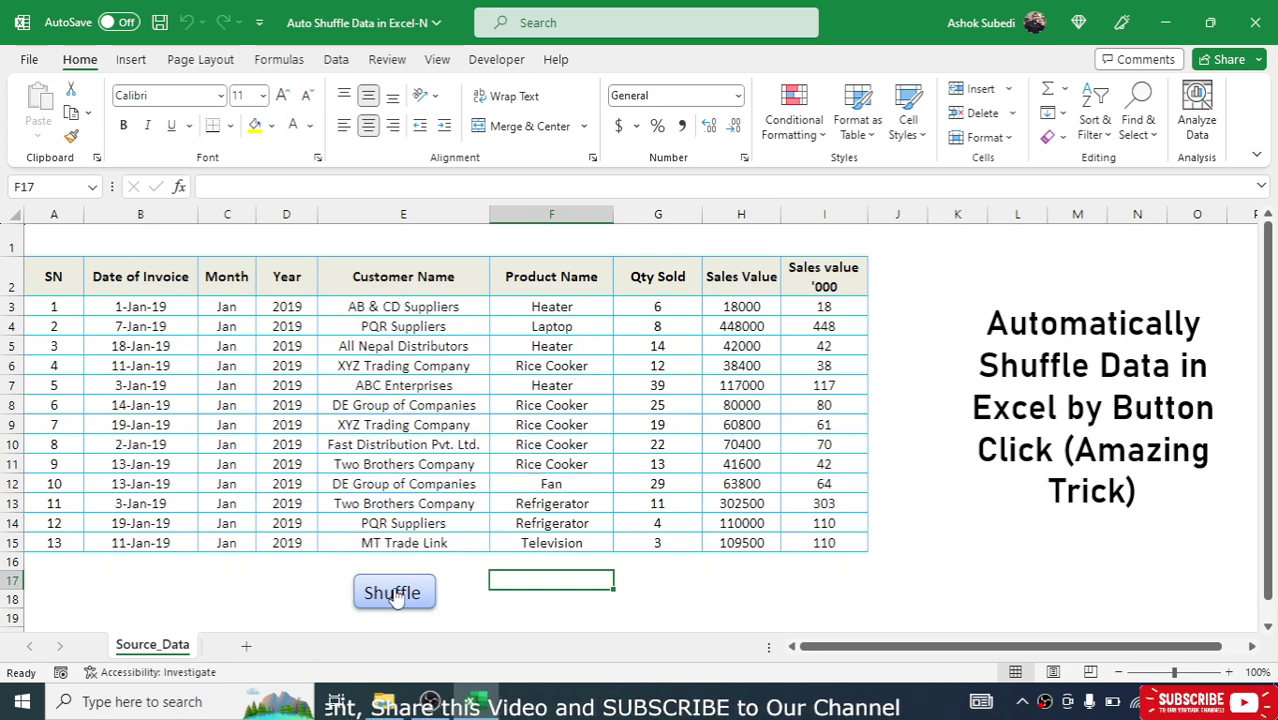
left_click(396, 594)
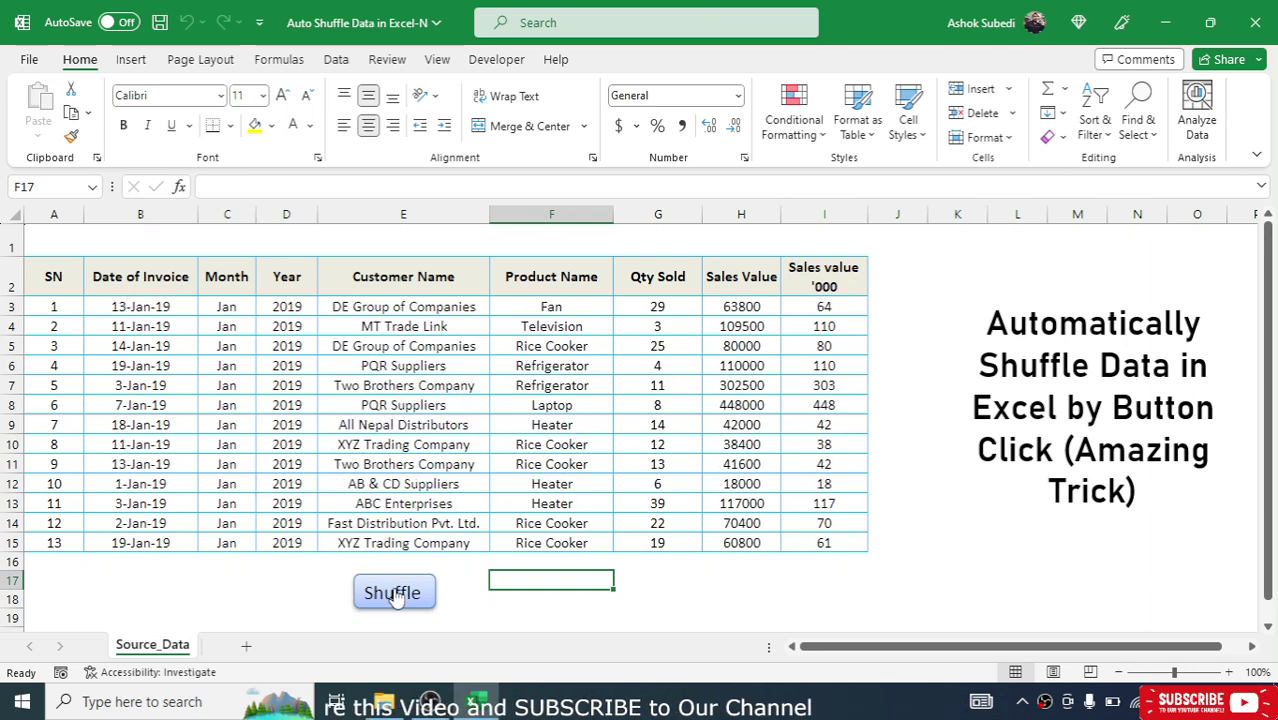
left_click(671, 580)
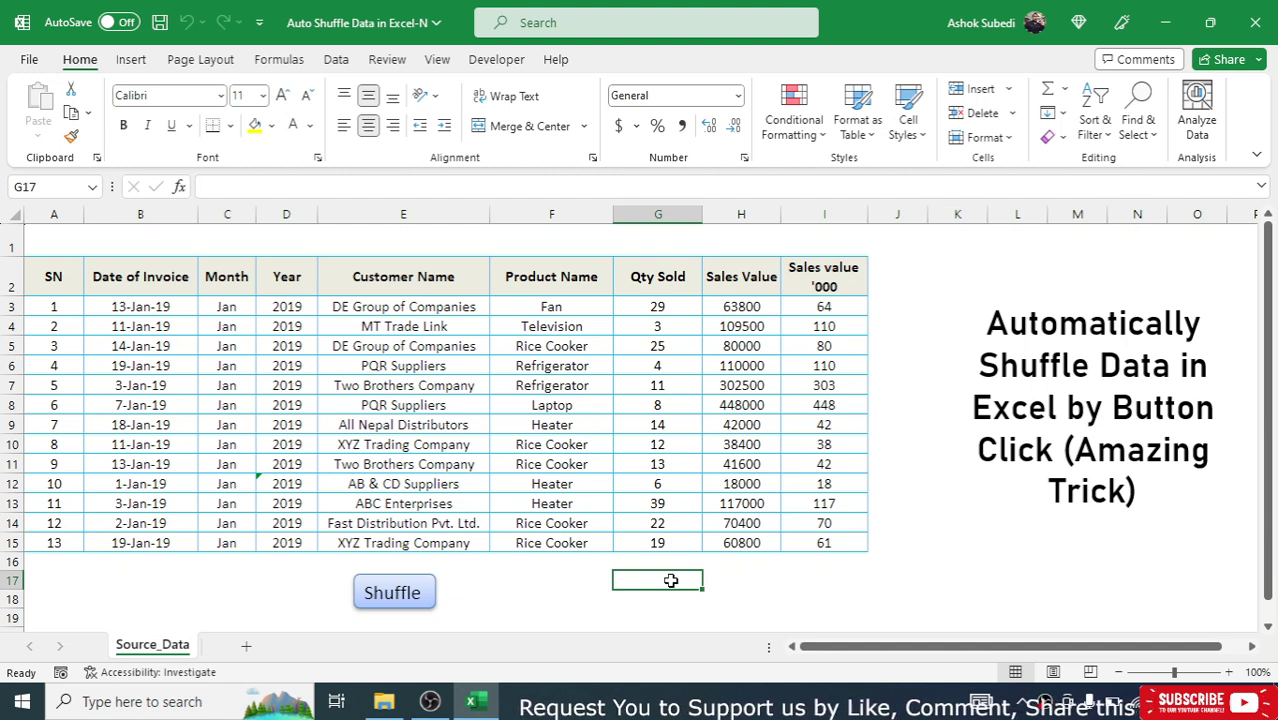
left_click(580, 570)
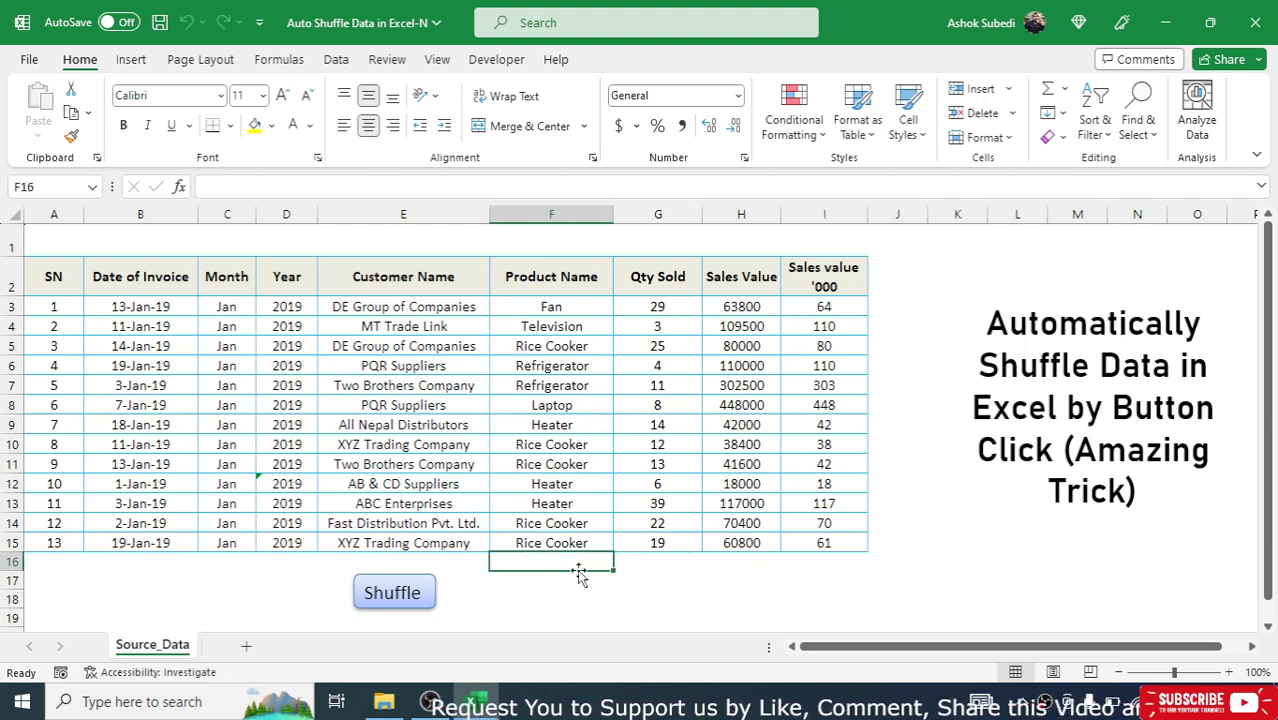
- Save the workbook to the Desktop as an Excel Macro-Enabled Workbook (*.xlsm), then close Excel
left_click(571, 581)
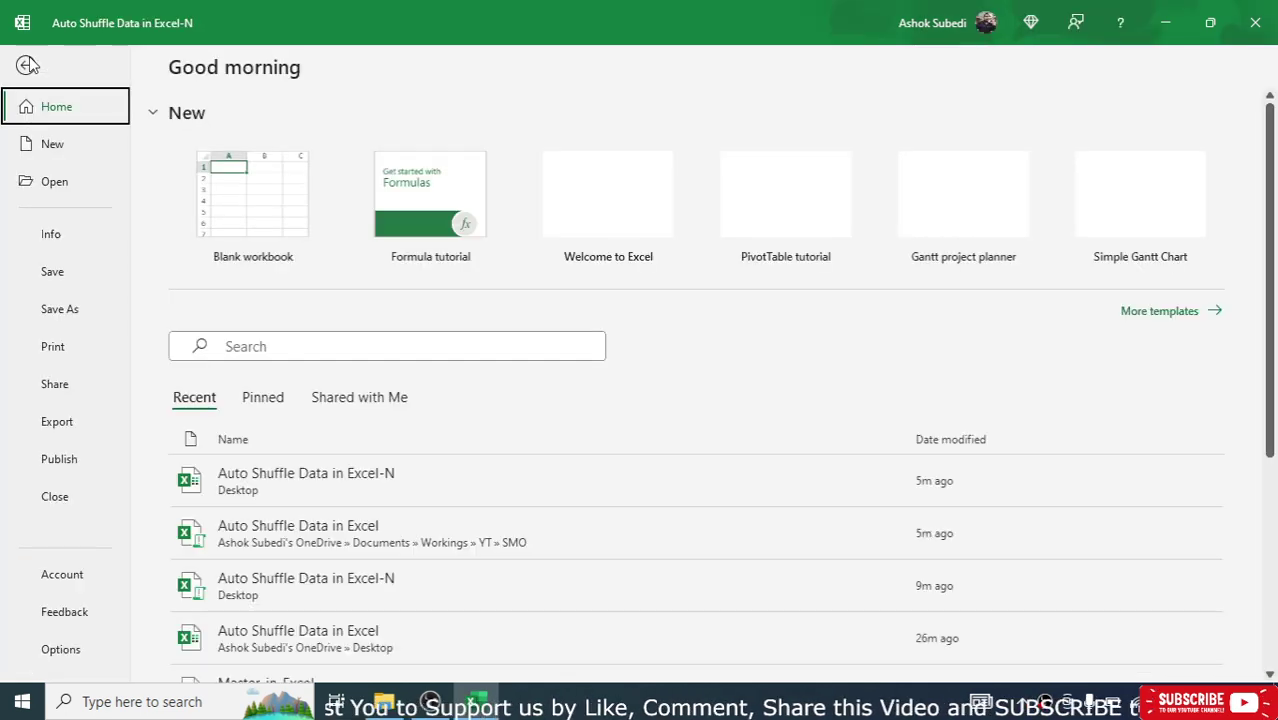
left_click(74, 309)
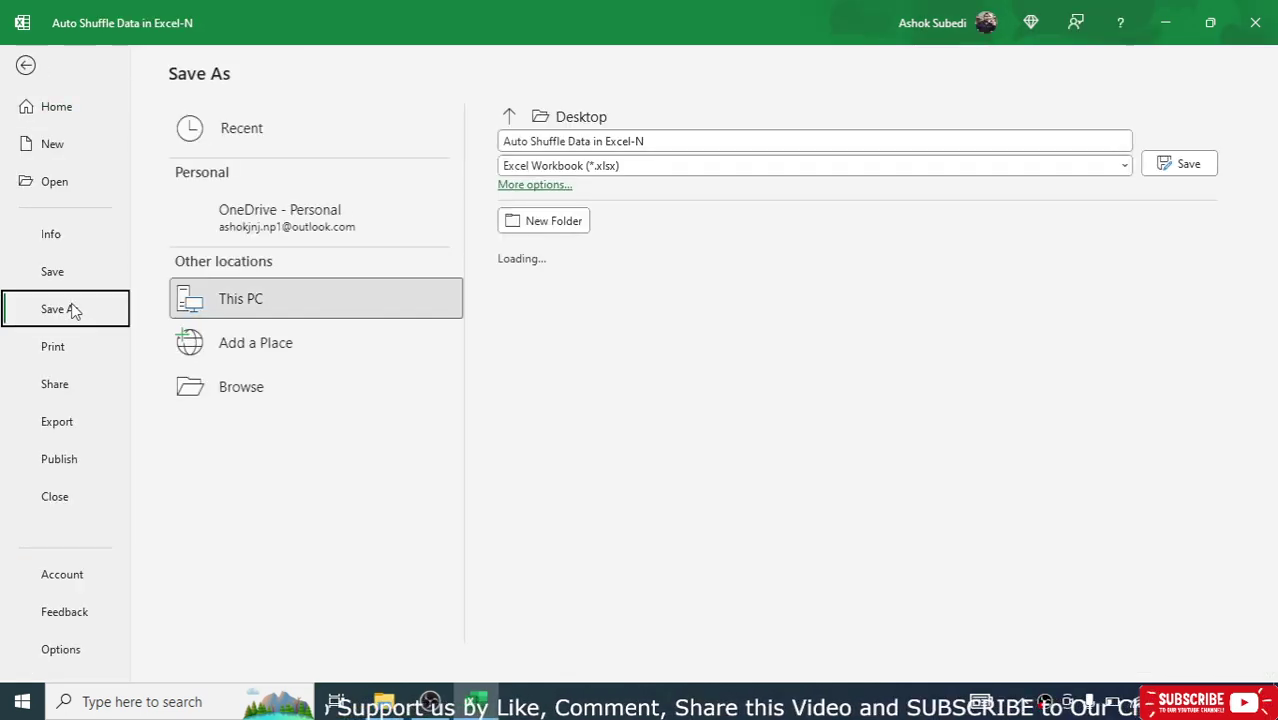
left_click(610, 167)
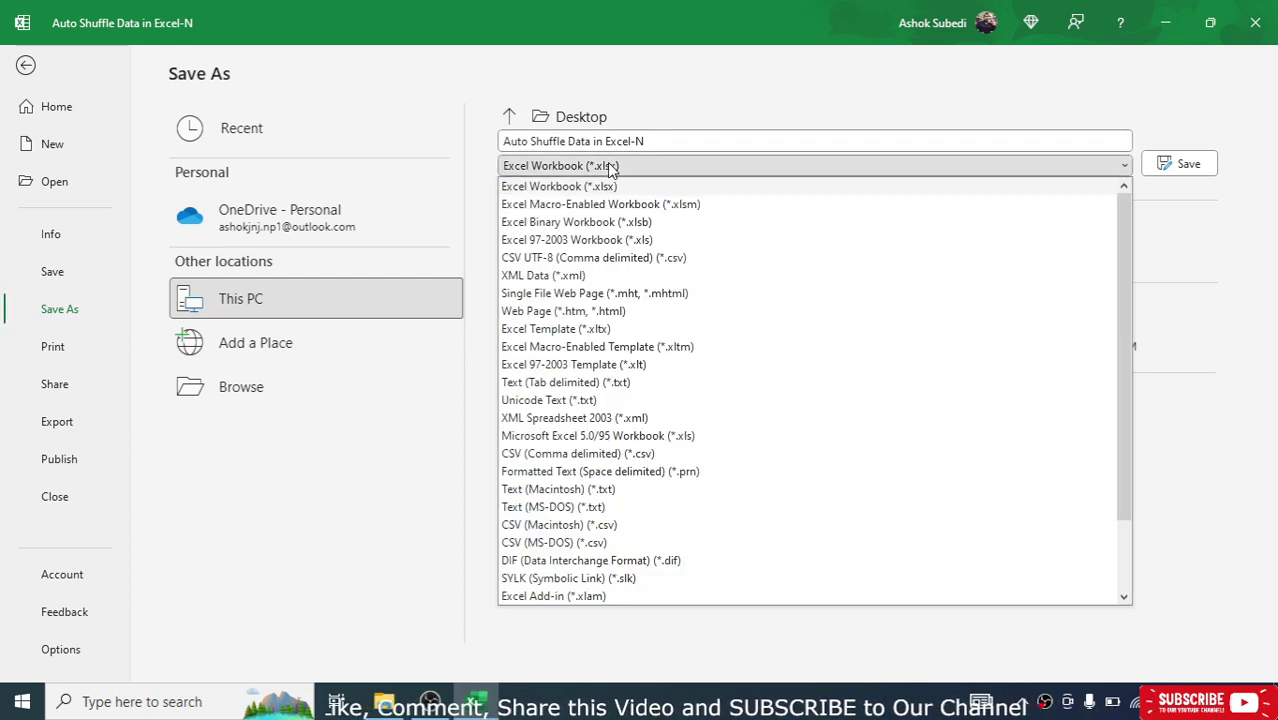
left_click(600, 204)
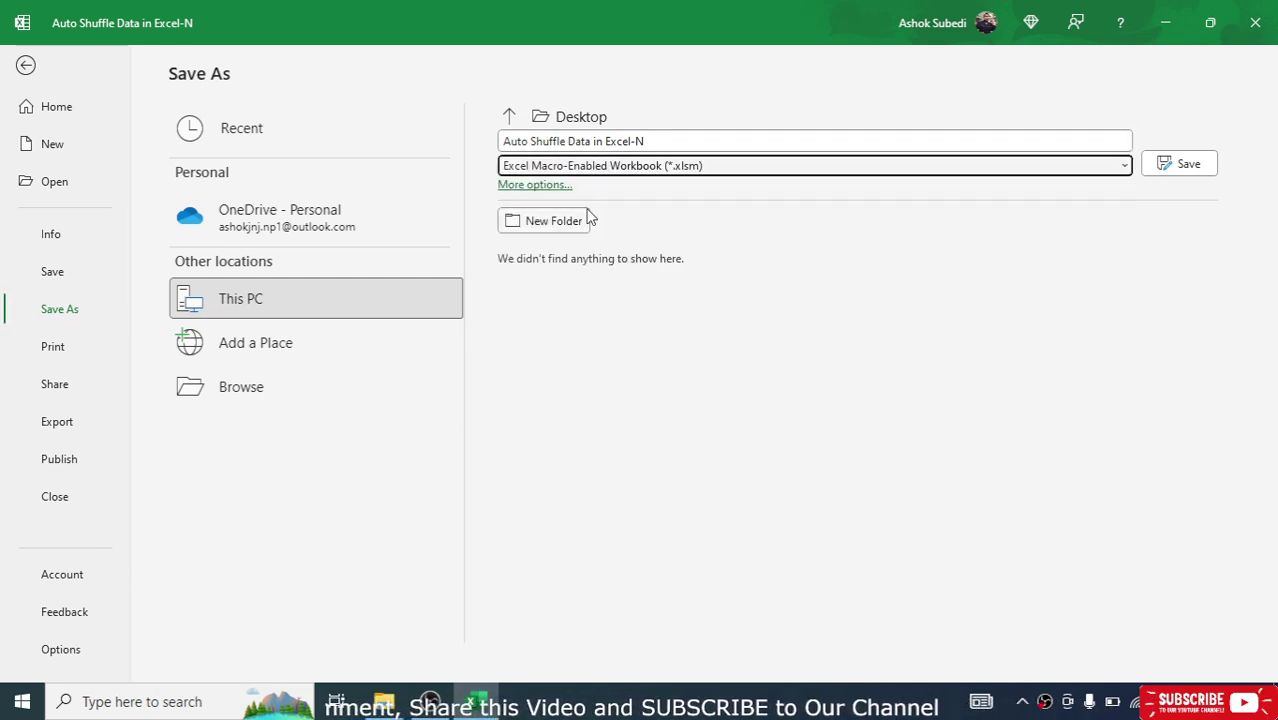
left_click(1176, 164)
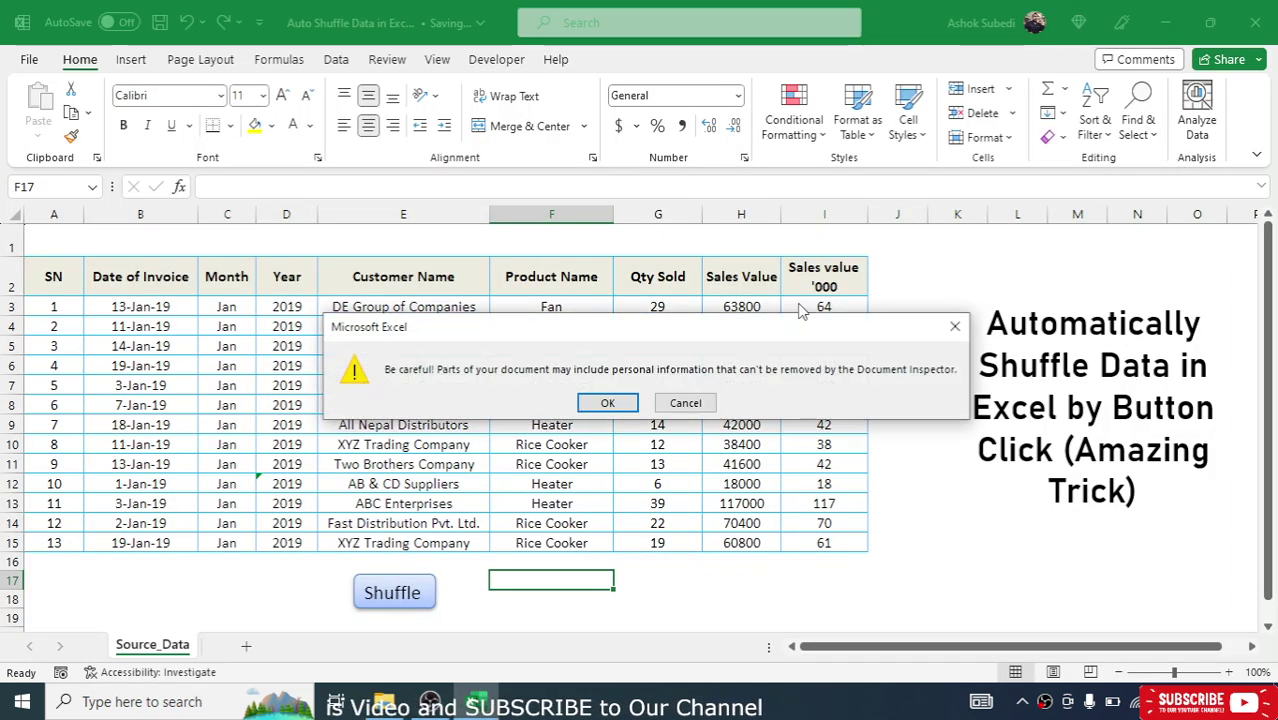
left_click(606, 404)
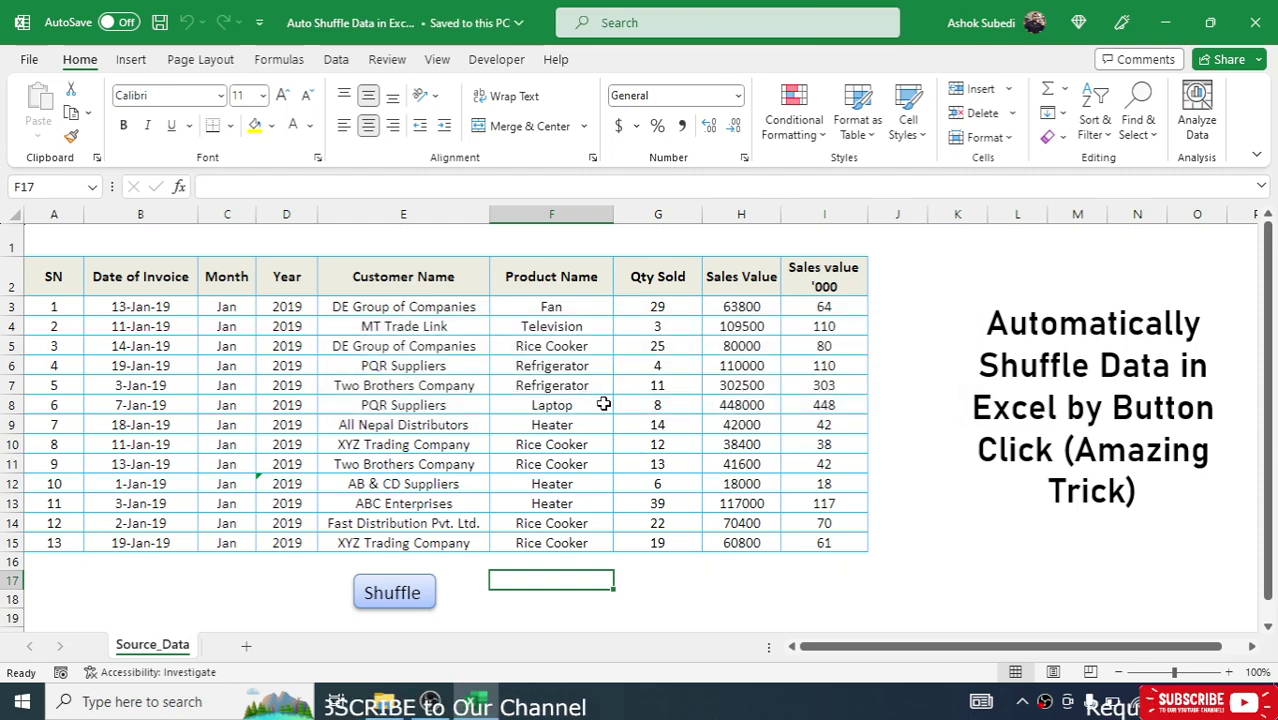
left_click(1260, 21)
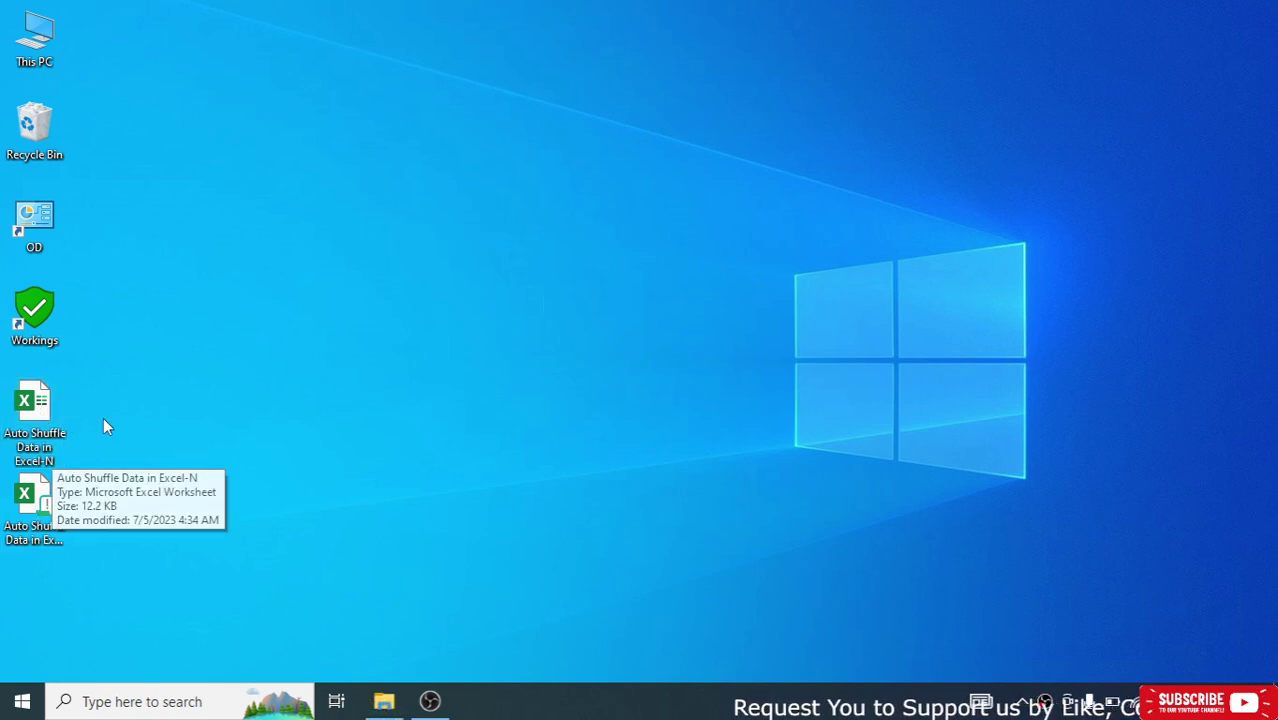
- Select the macro-enabled Auto Shuffle Data in Excel-N copy among the Desktop workbook files
left_click(38, 498)
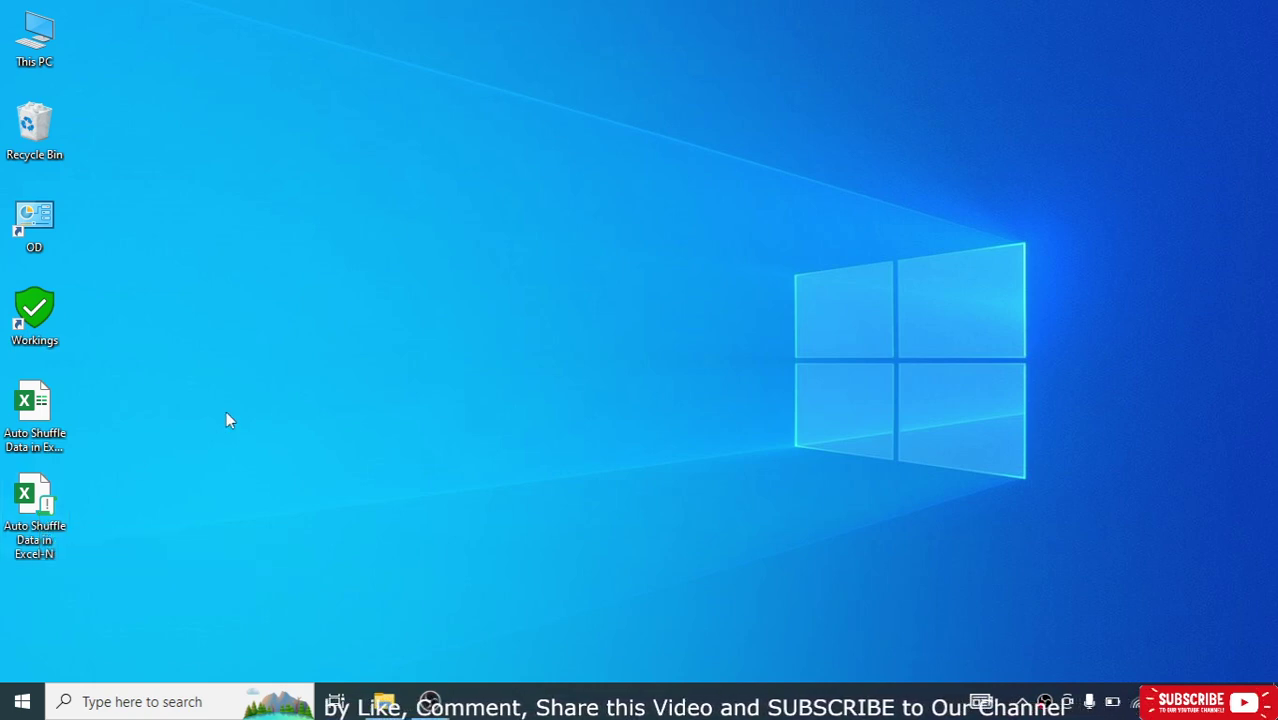
left_click(33, 405)
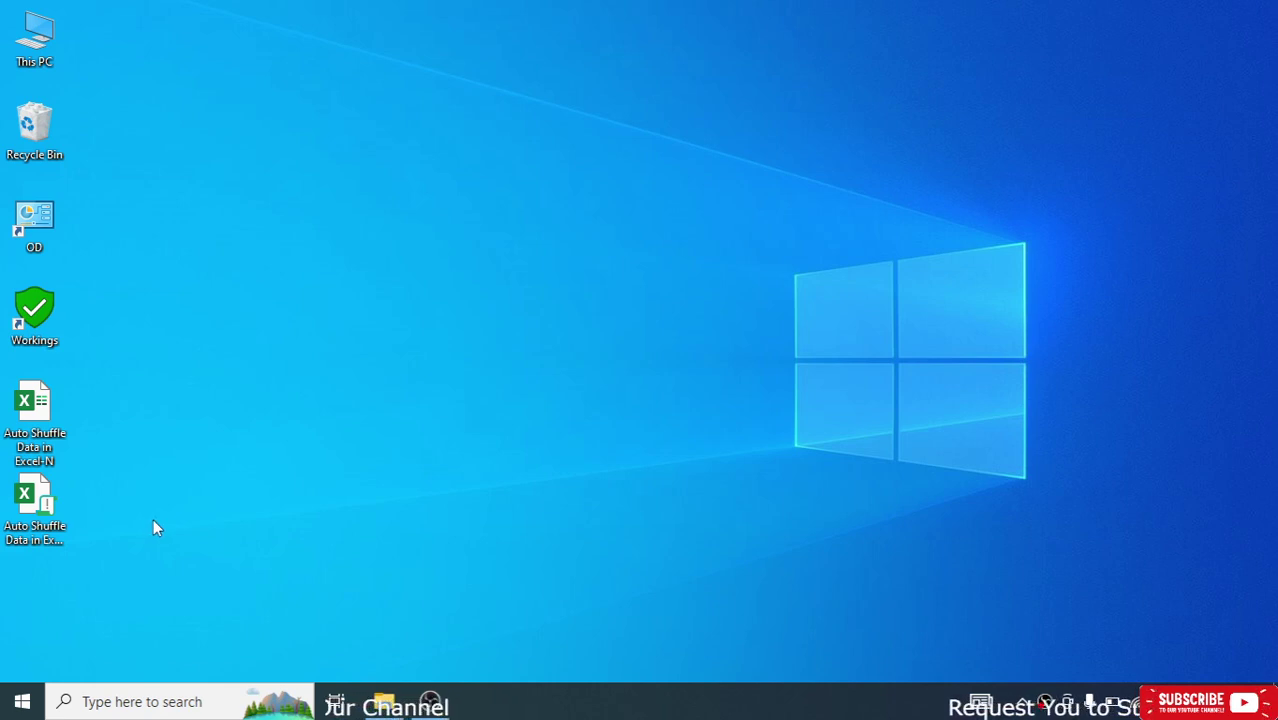
left_click(37, 502)
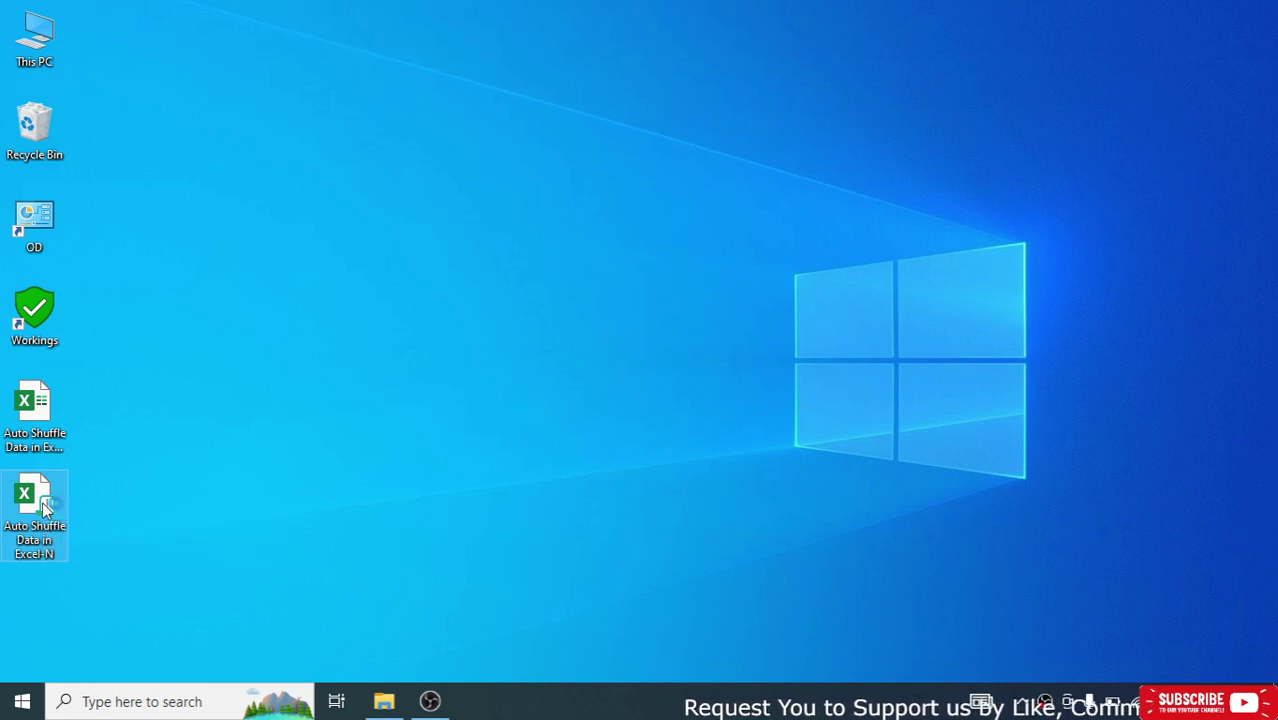
- Open the macro-enabled Auto Shuffle Data in Excel-N workbook and enable its macros
double_click(42, 501)
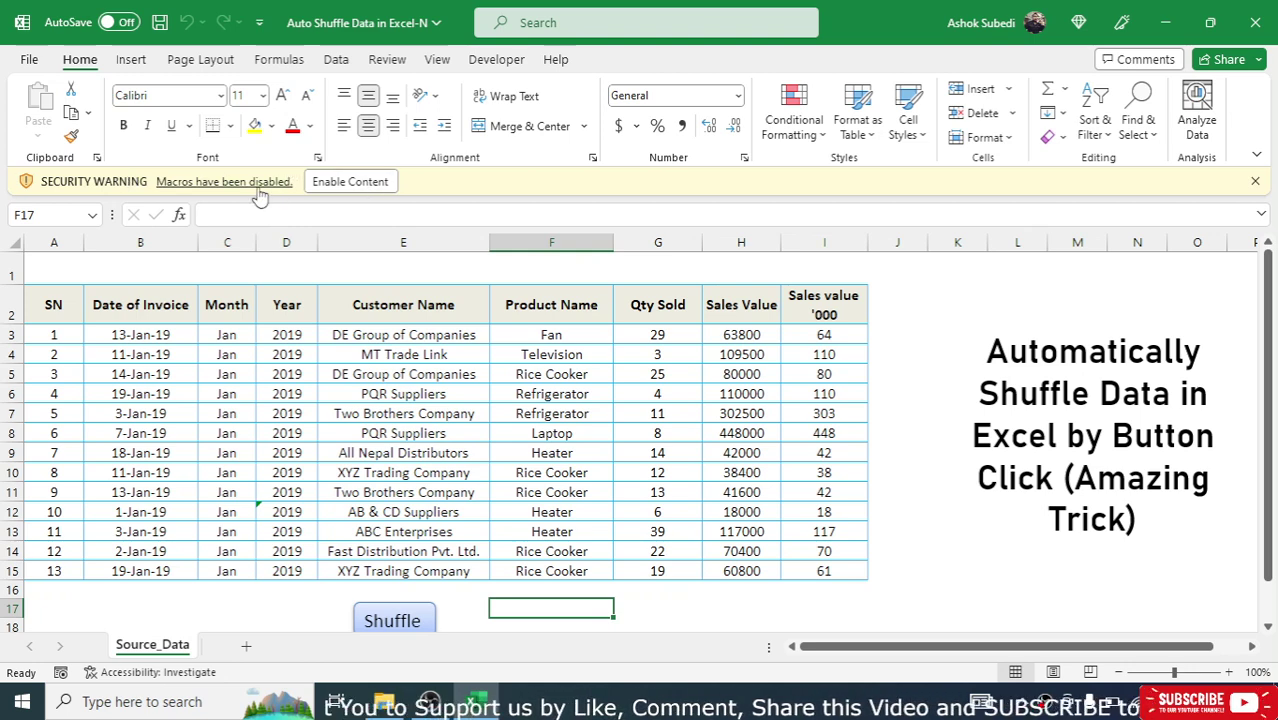
left_click(345, 184)
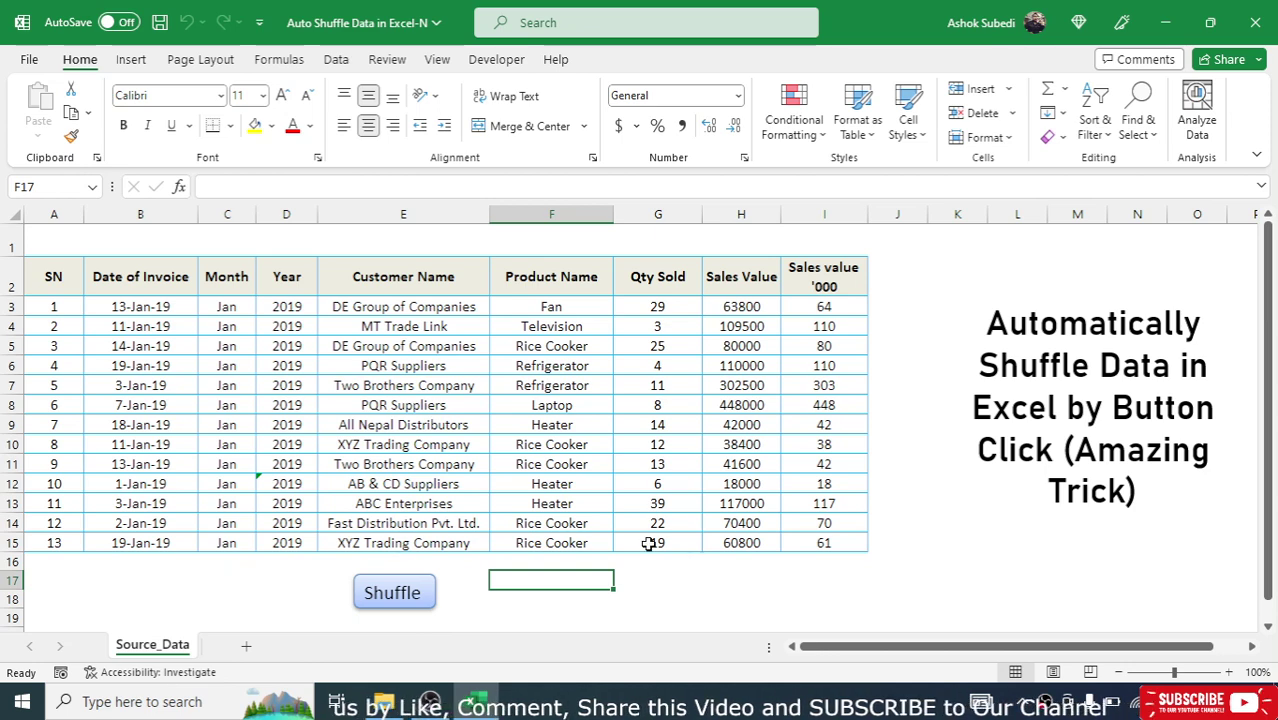
left_click(708, 580)
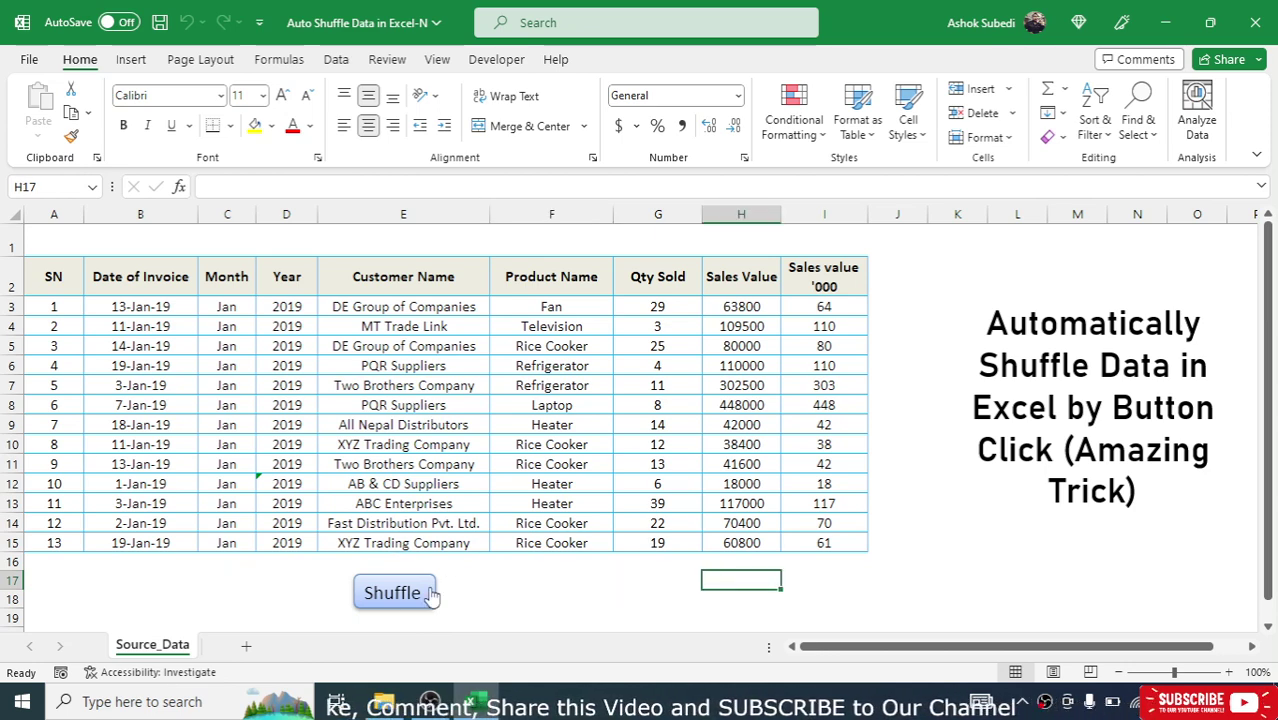
- Shuffle the sales rows four times with the Shuffle button to confirm the macro works
left_click(397, 592)
left_click(397, 592)
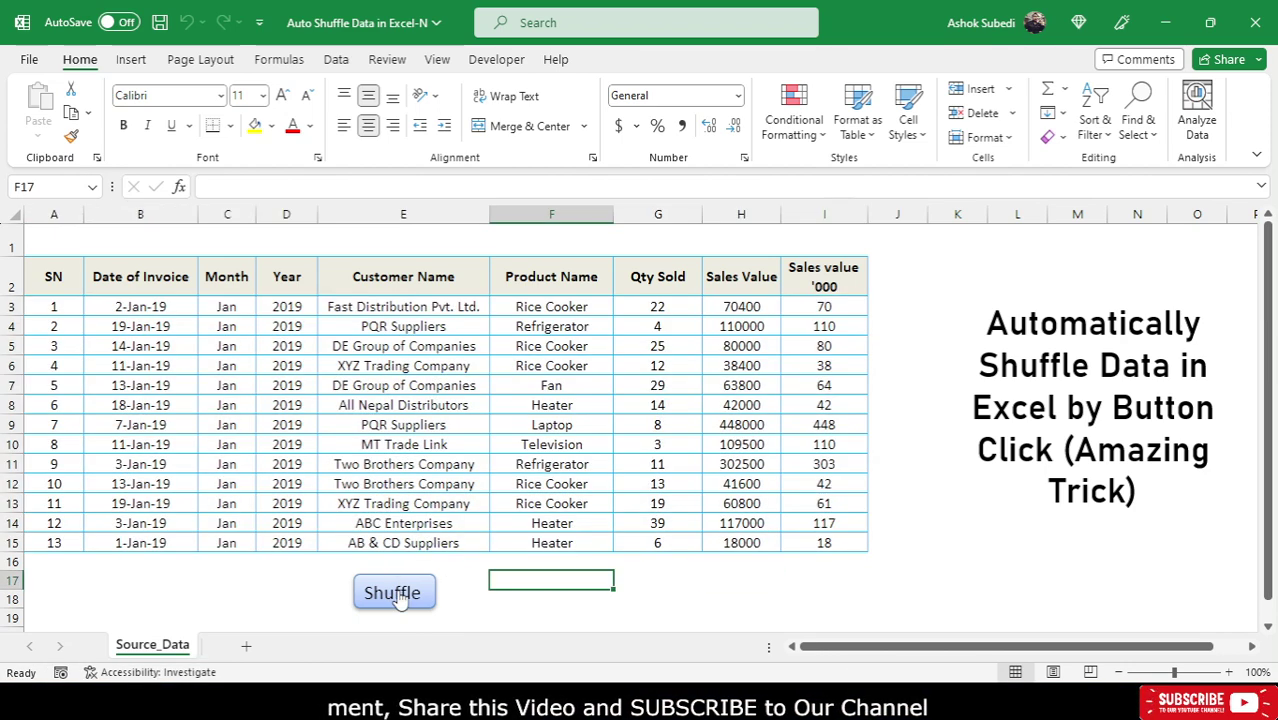
left_click(397, 592)
left_click(397, 592)
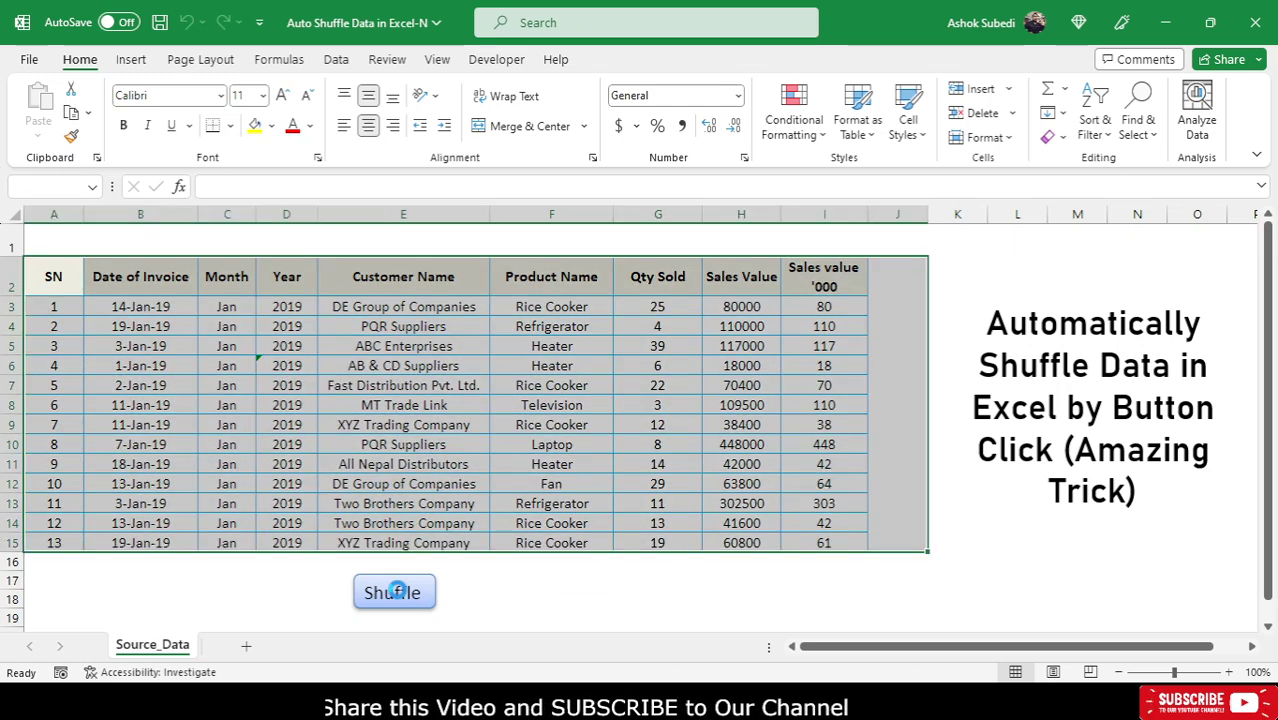
left_click(921, 562)
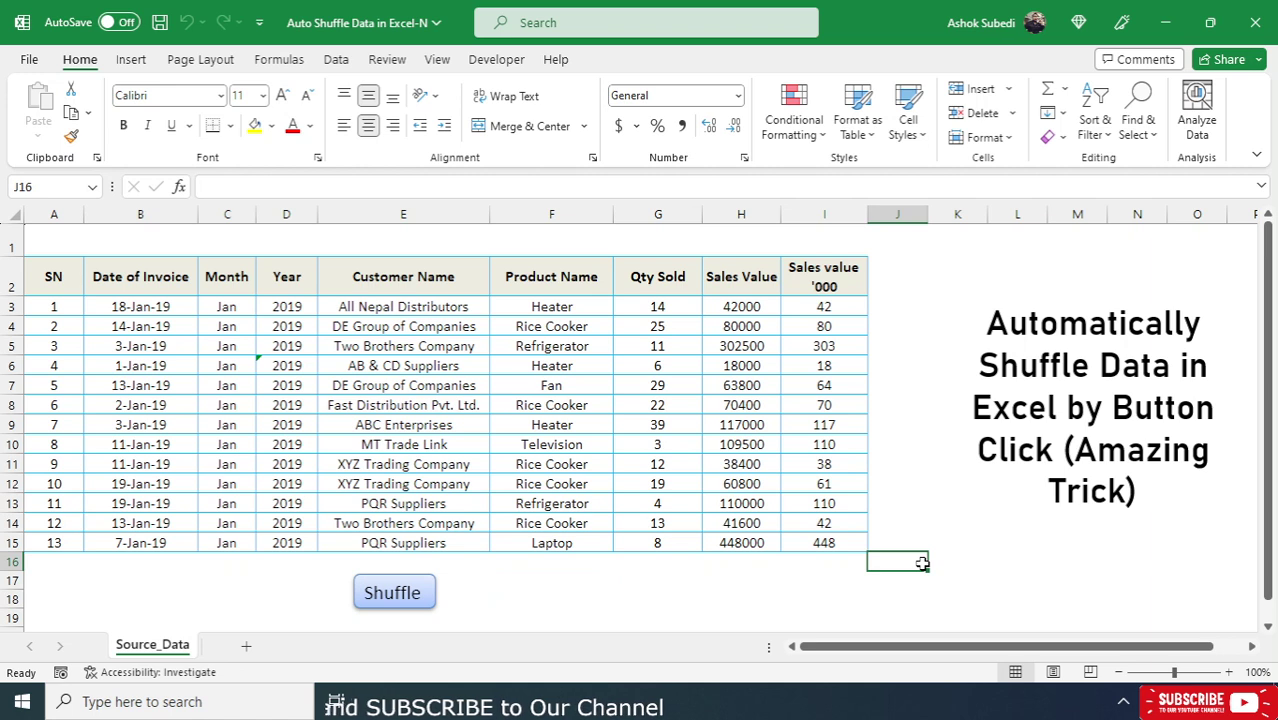